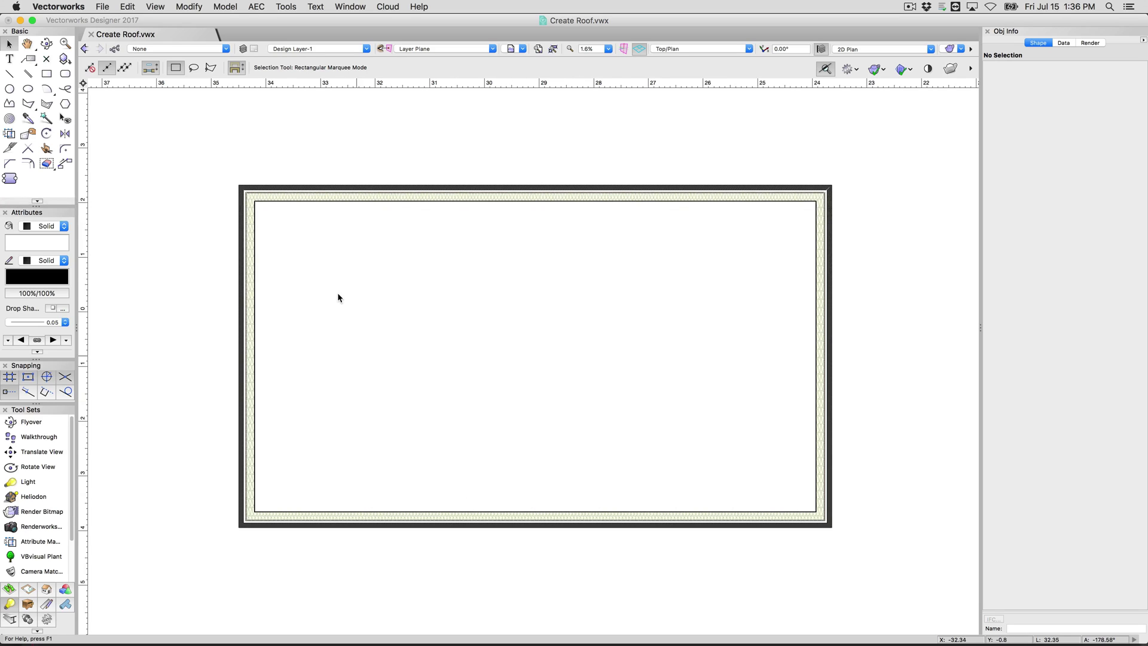
# - Select all four exterior walls and open the Create Roof settings for them
pyautogui.click(330, 186)
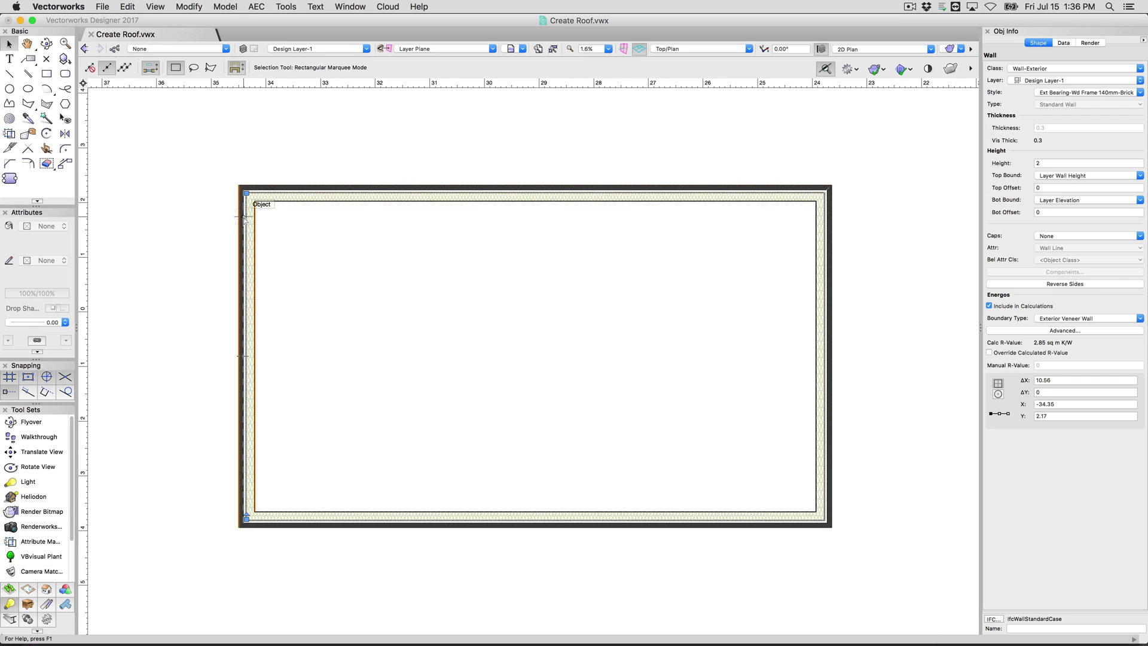
pyautogui.moveTo(174, 145); pyautogui.dragTo(886, 561)
pyautogui.click(251, 7)
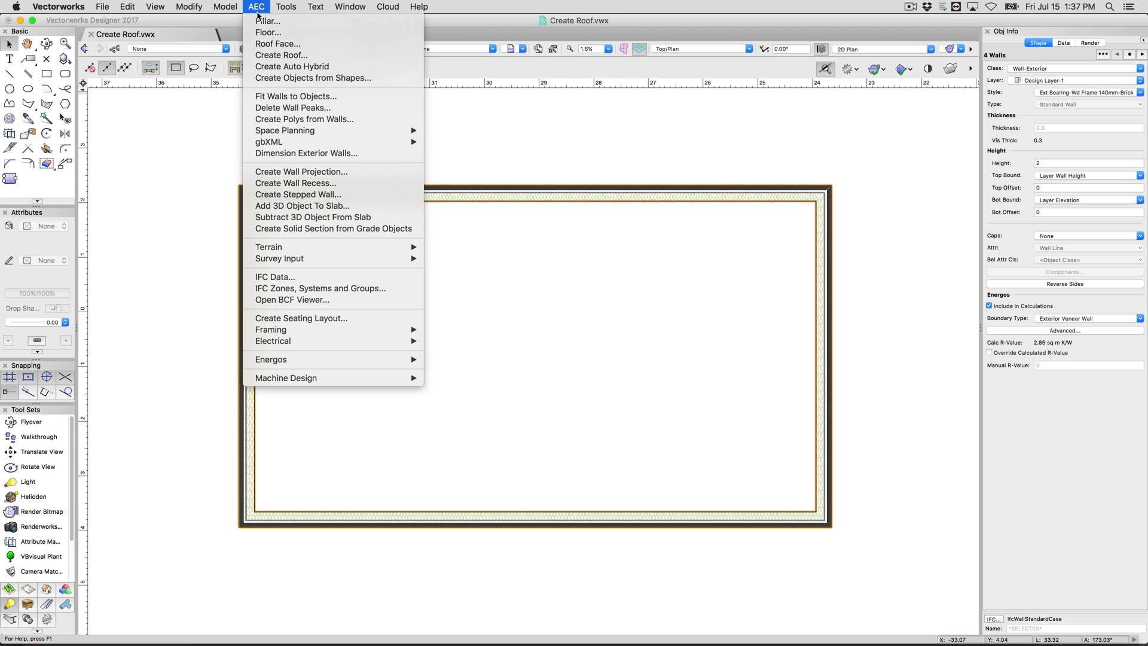
pyautogui.click(298, 55)
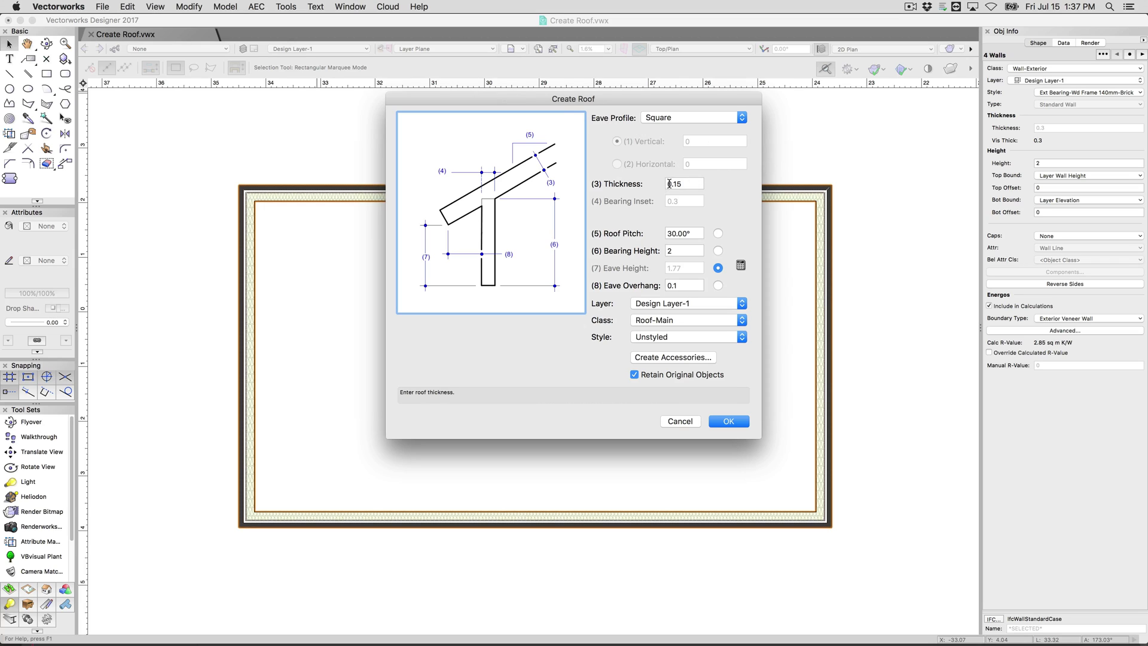
# - Preview the Vertical eave profile in the roof diagram, returning the eave profile to Square
pyautogui.click(663, 118)
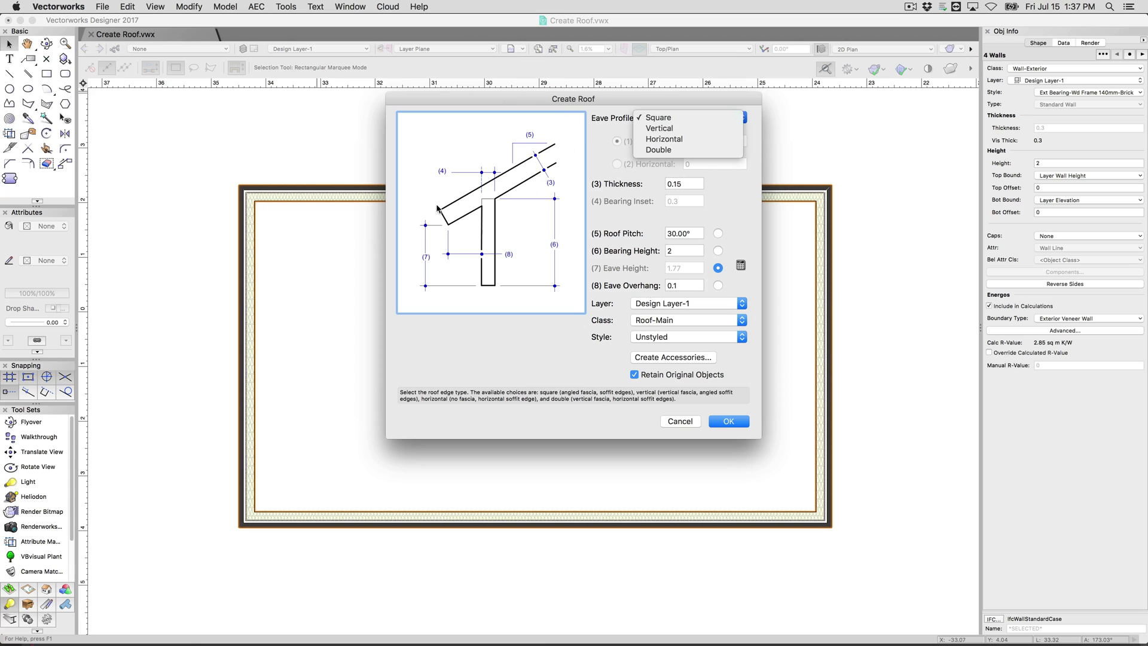
pyautogui.click(659, 129)
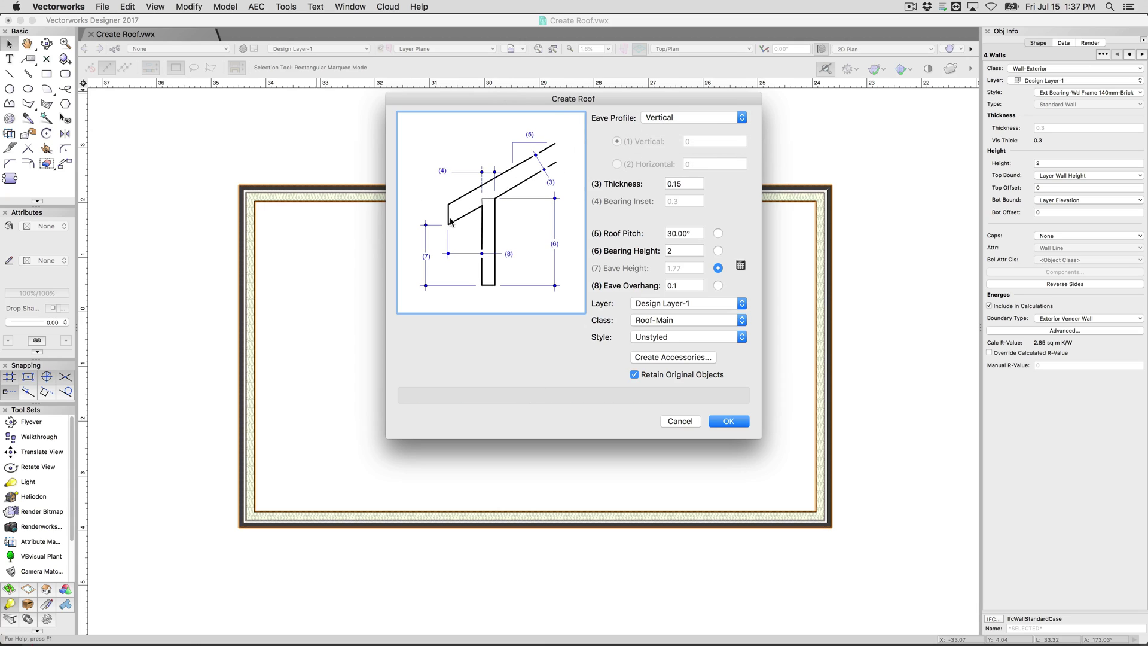
pyautogui.click(667, 118)
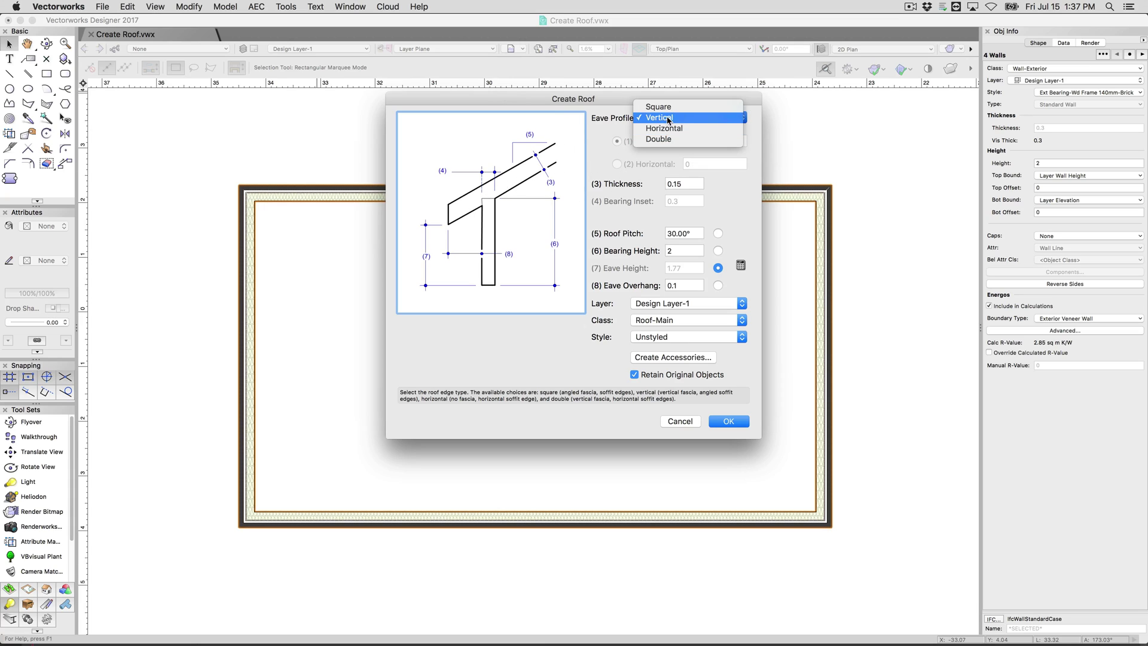
pyautogui.click(658, 107)
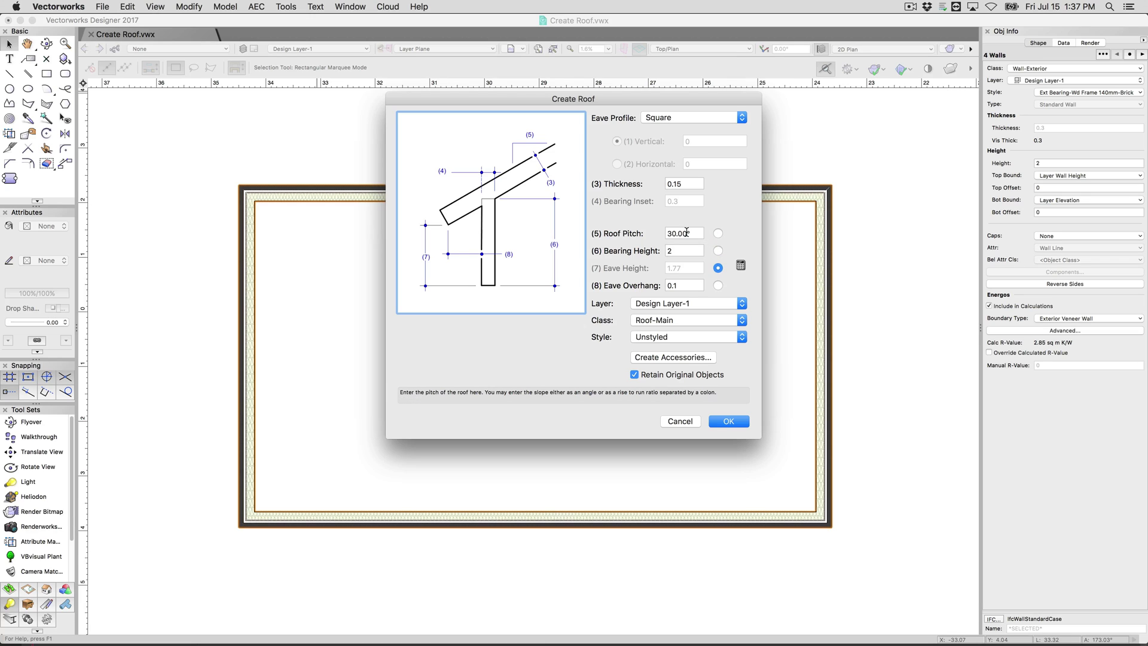
# - Make the bearing height the automatically calculated roof value and set the eave height to 1.6
pyautogui.click(718, 250)
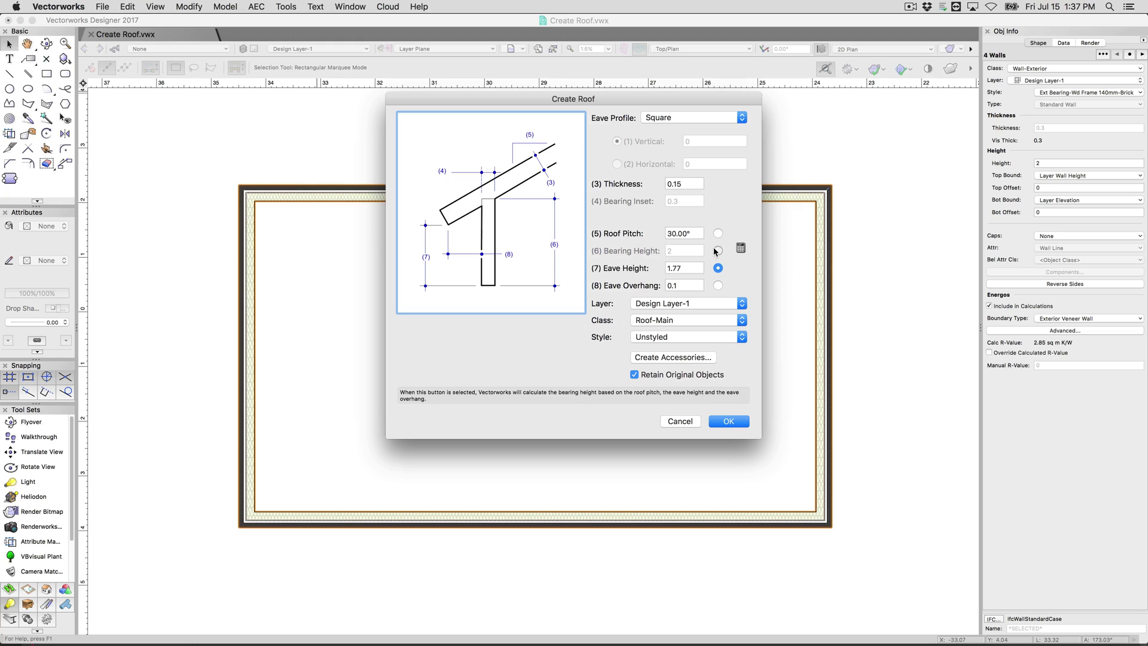
pyautogui.click(717, 285)
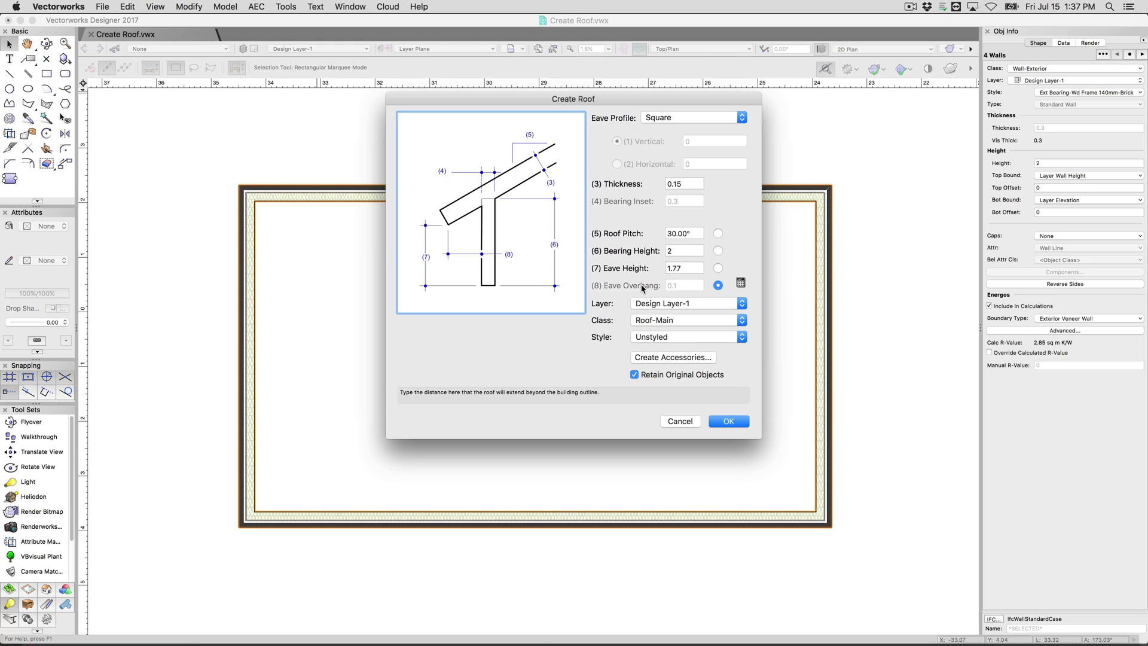
pyautogui.click(718, 251)
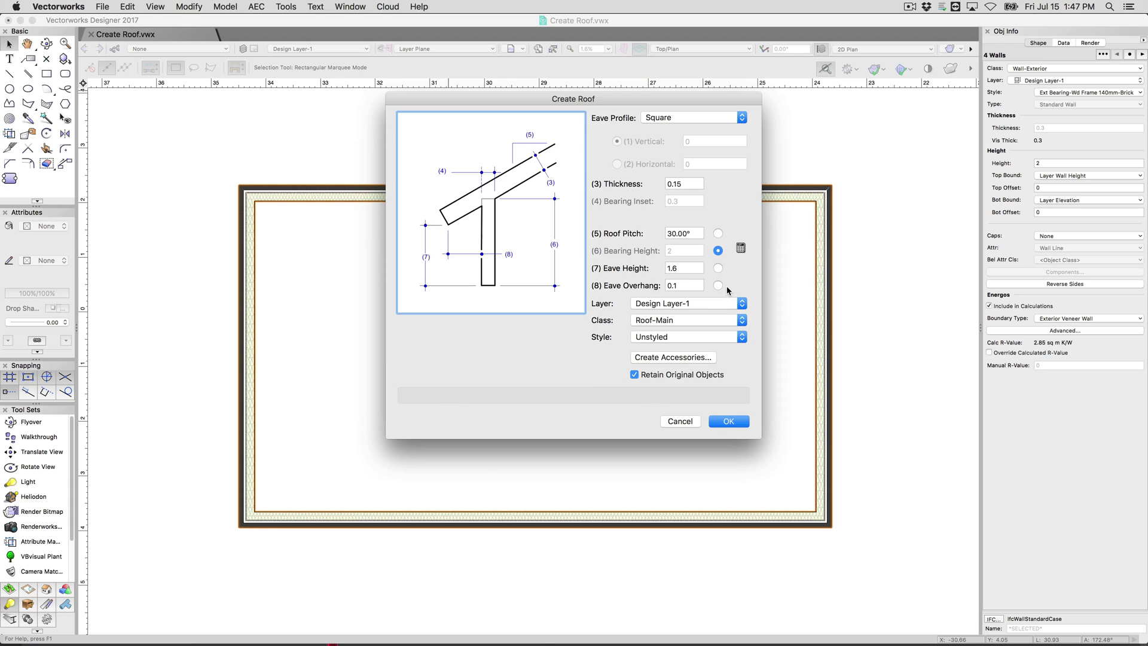
# - Create the roof on a new design layer named Design Layer-2 with its elevation set to 2
pyautogui.click(723, 305)
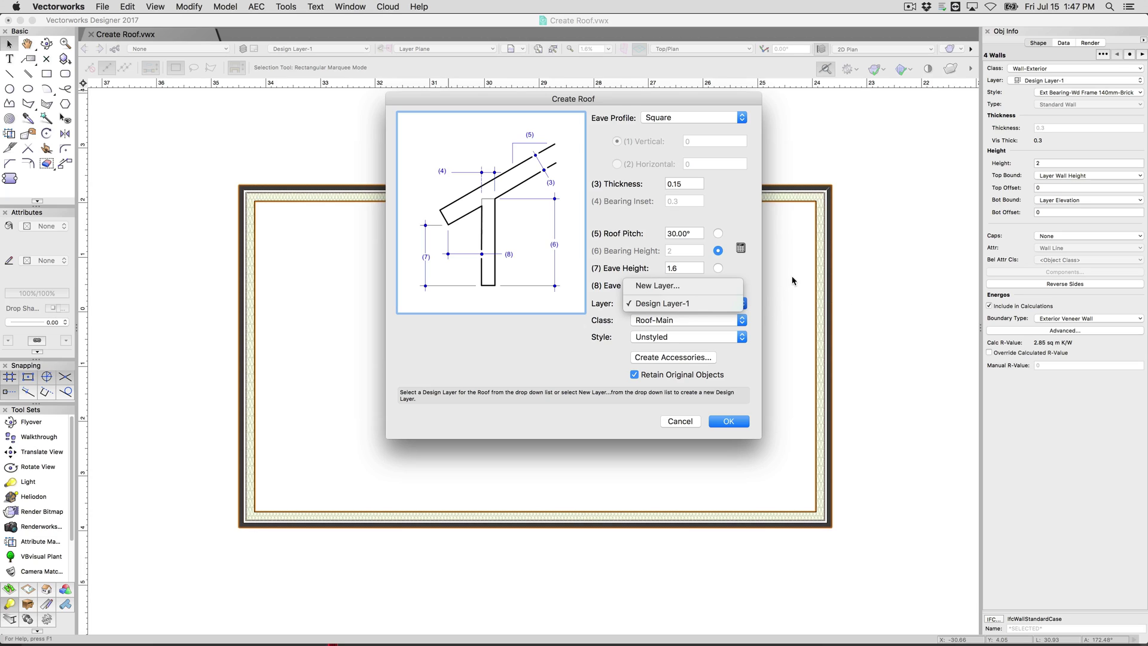
pyautogui.click(664, 286)
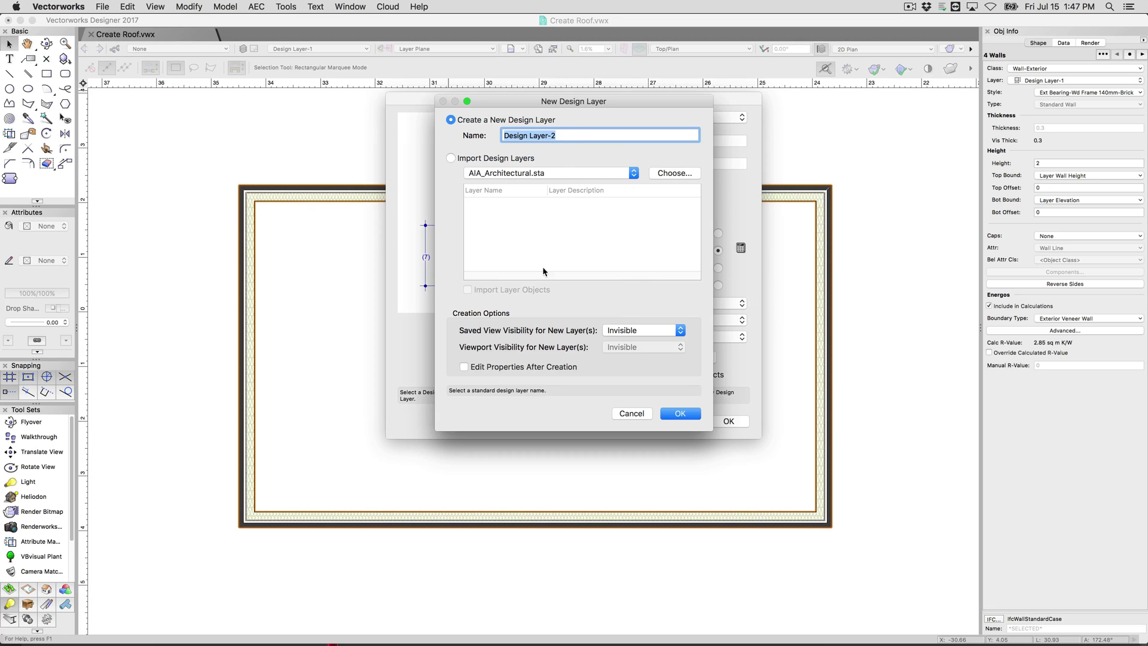
pyautogui.click(687, 417)
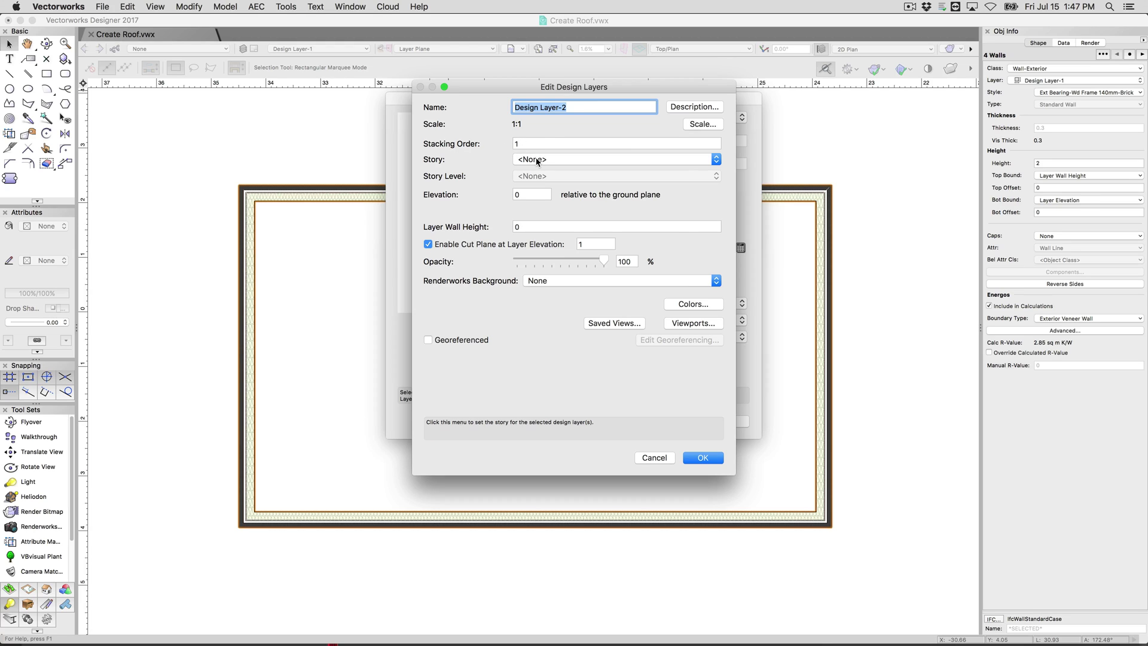
pyautogui.click(537, 160)
pyautogui.click(497, 160)
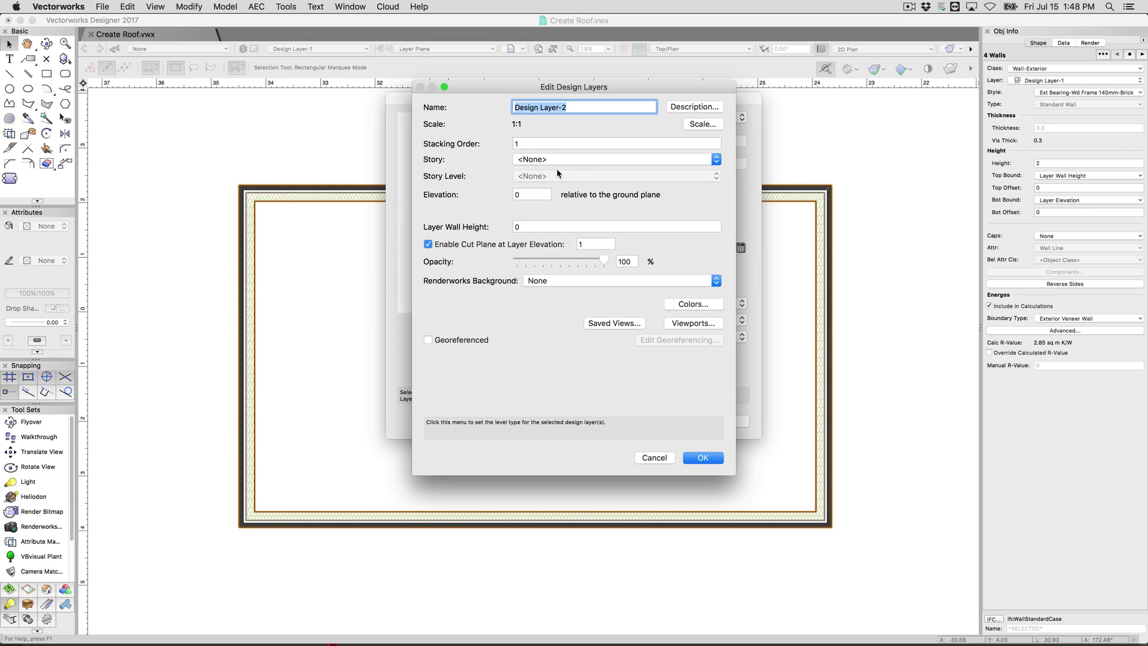
pyautogui.click(524, 195)
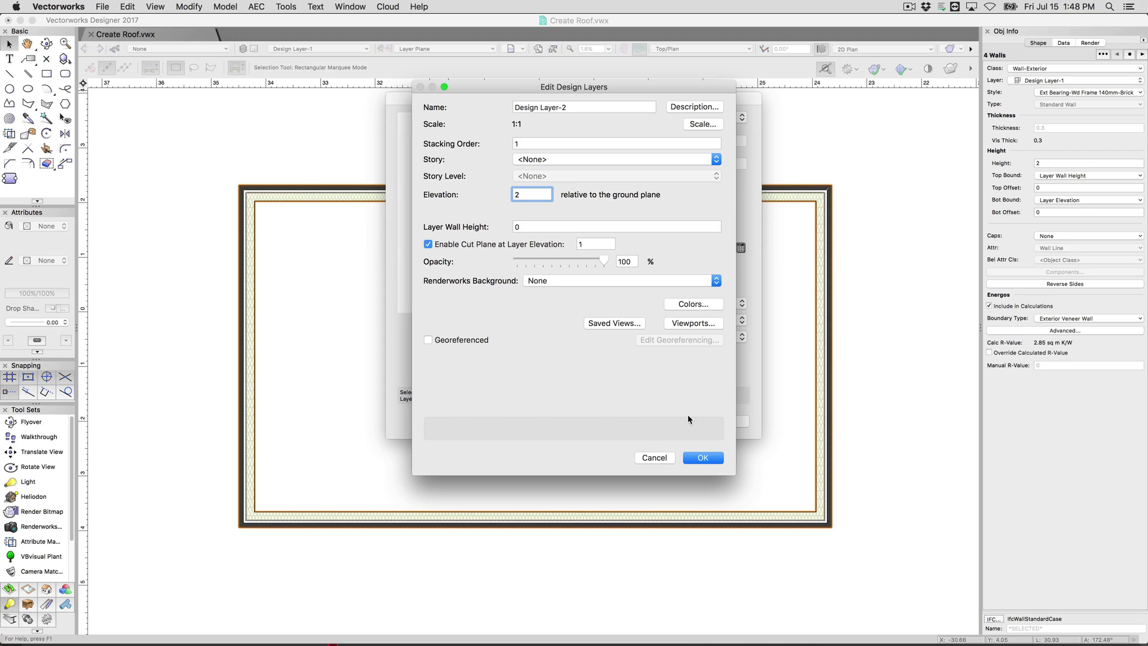
pyautogui.click(706, 458)
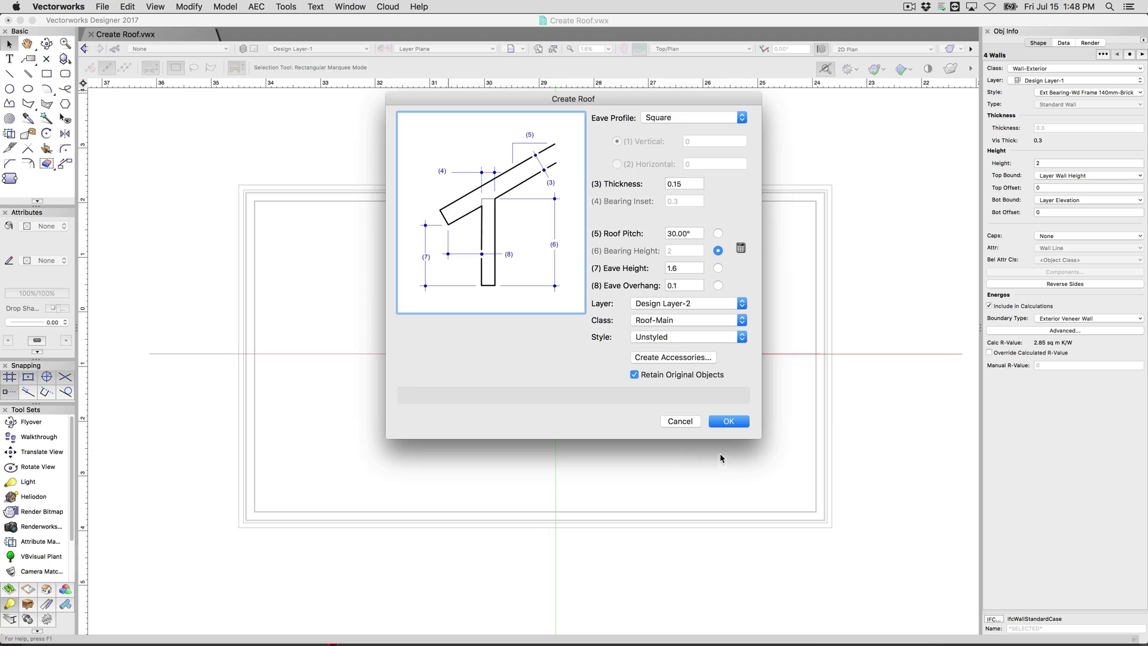
pyautogui.click(727, 421)
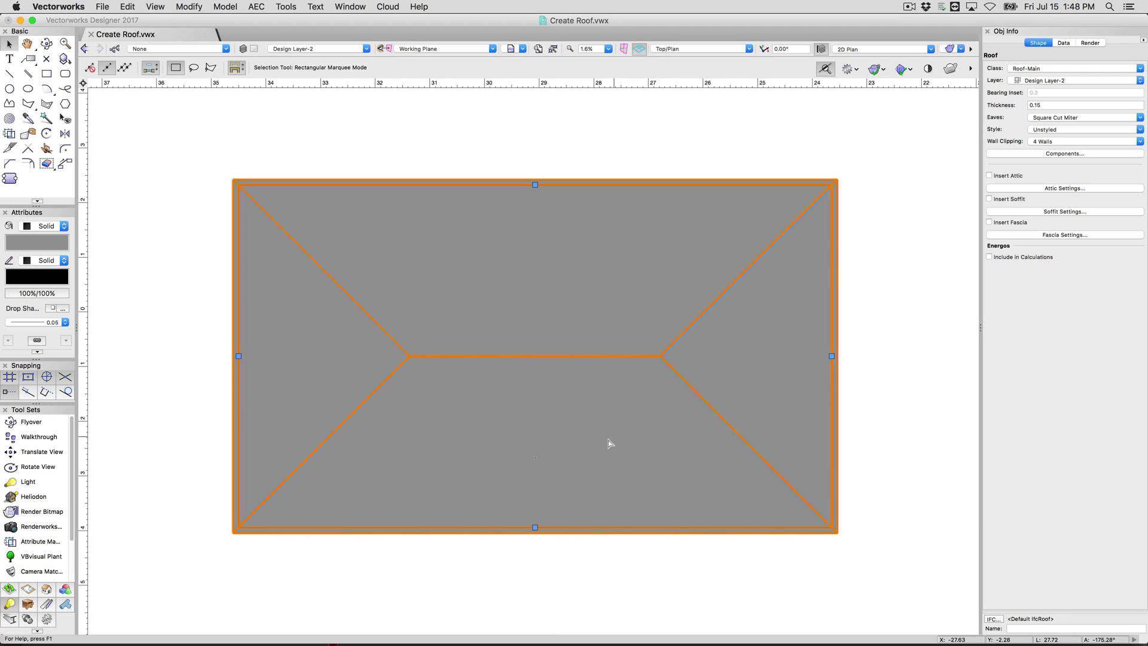
# - Restore saved view 1.5 and set the elevation of Design Layer-2 to 0.5
pyautogui.click(509, 49)
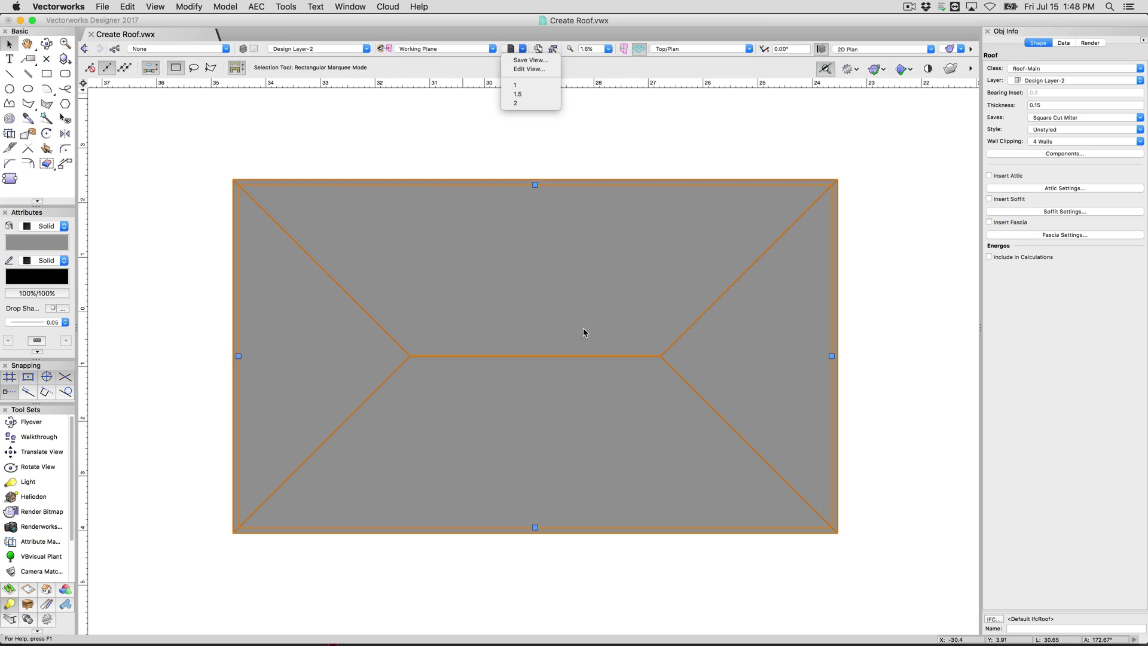
pyautogui.click(517, 94)
pyautogui.hotkey('shift', 'c')
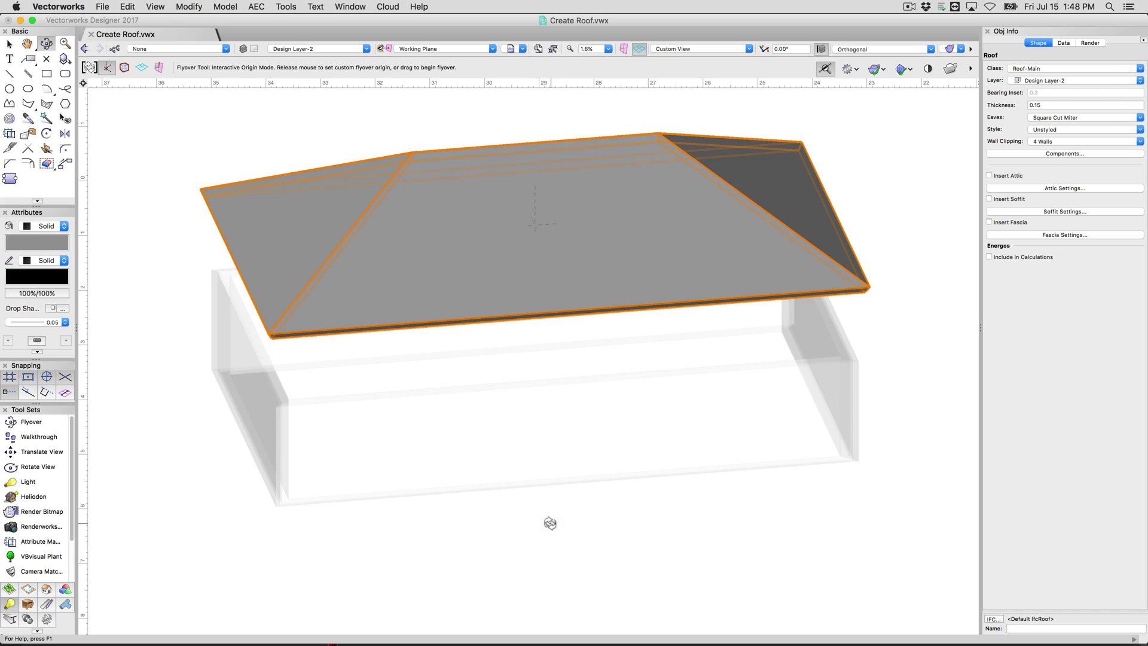
pyautogui.moveTo(550, 522); pyautogui.dragTo(551, 506)
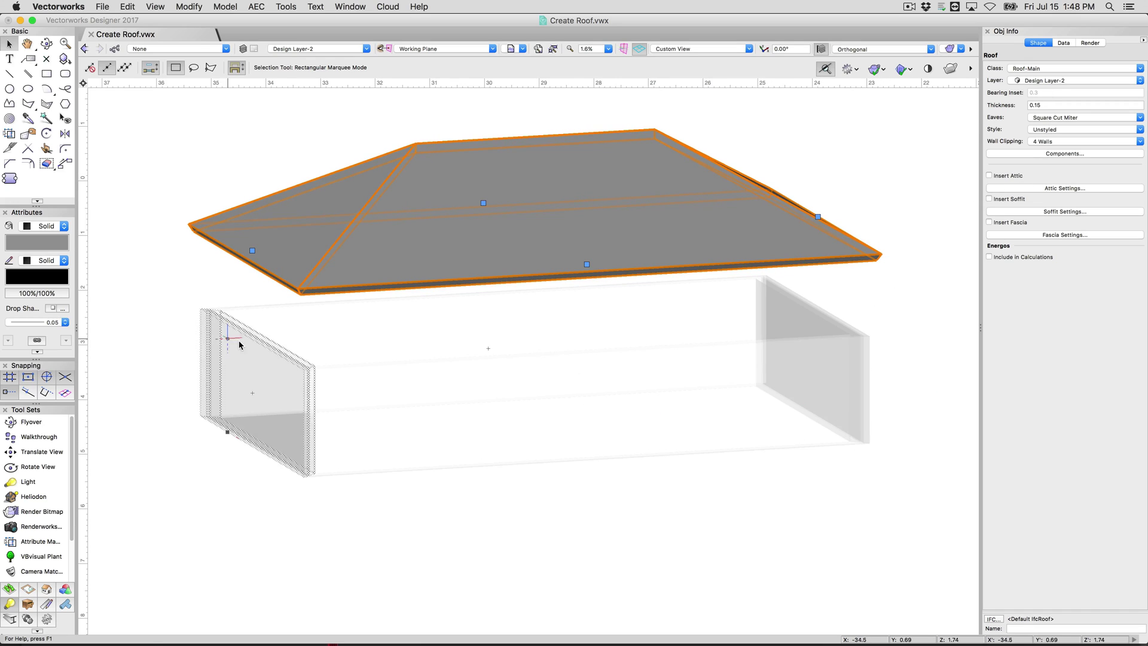
pyautogui.click(286, 7)
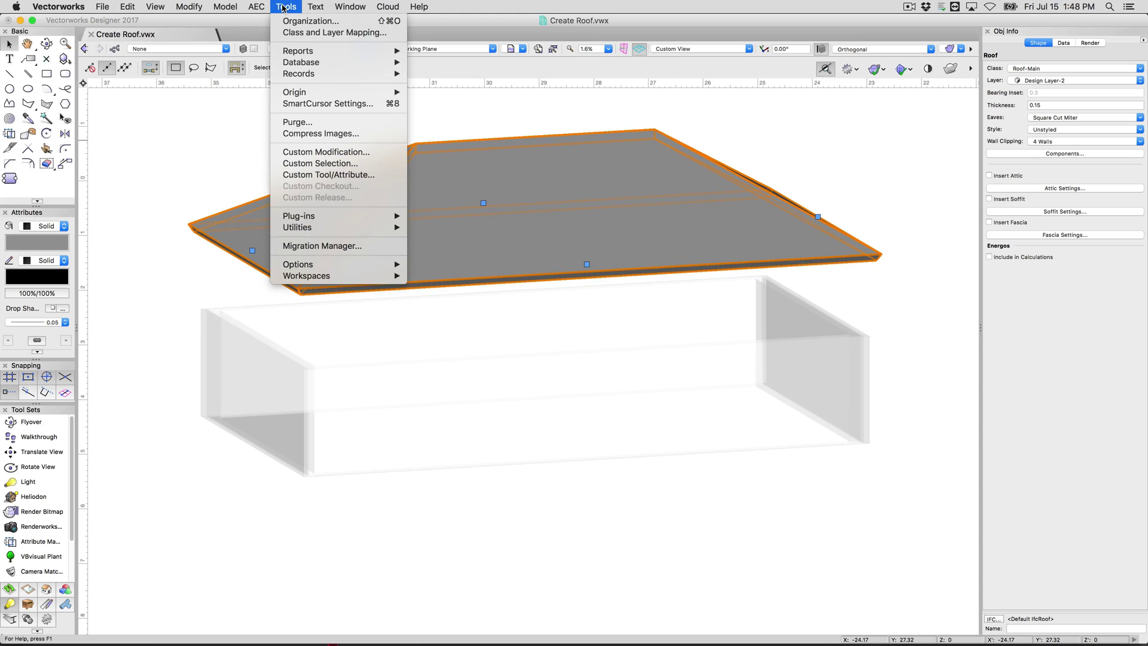
pyautogui.click(286, 6)
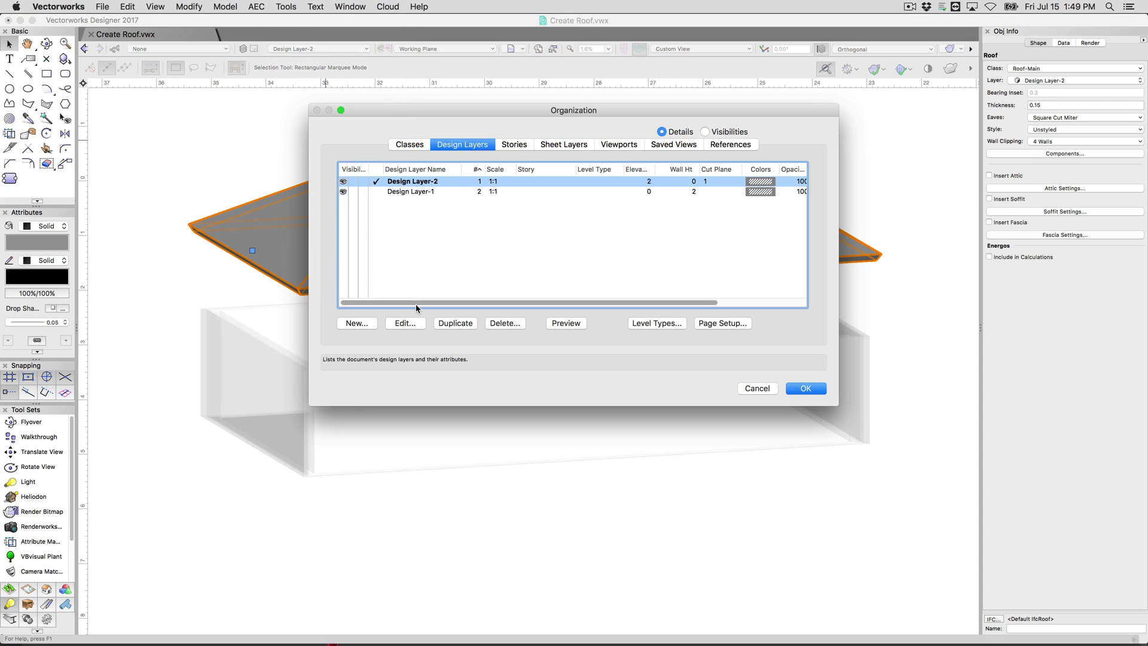
pyautogui.click(411, 323)
pyautogui.doubleClick(521, 195)
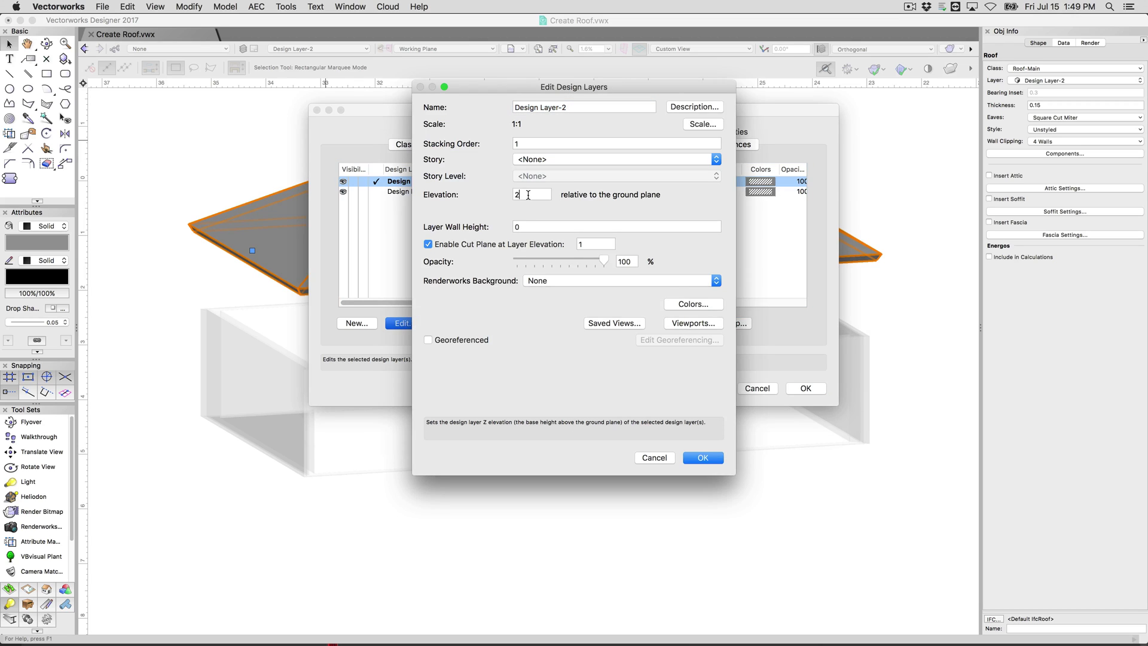
pyautogui.write('.5')
pyautogui.click(702, 457)
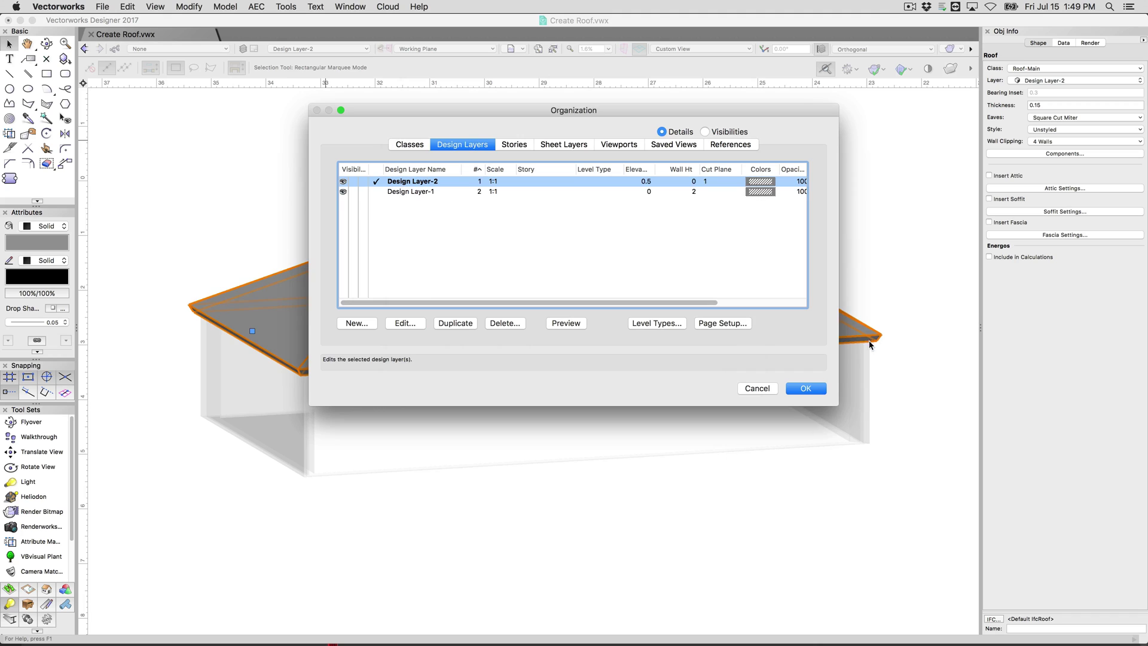
pyautogui.click(806, 388)
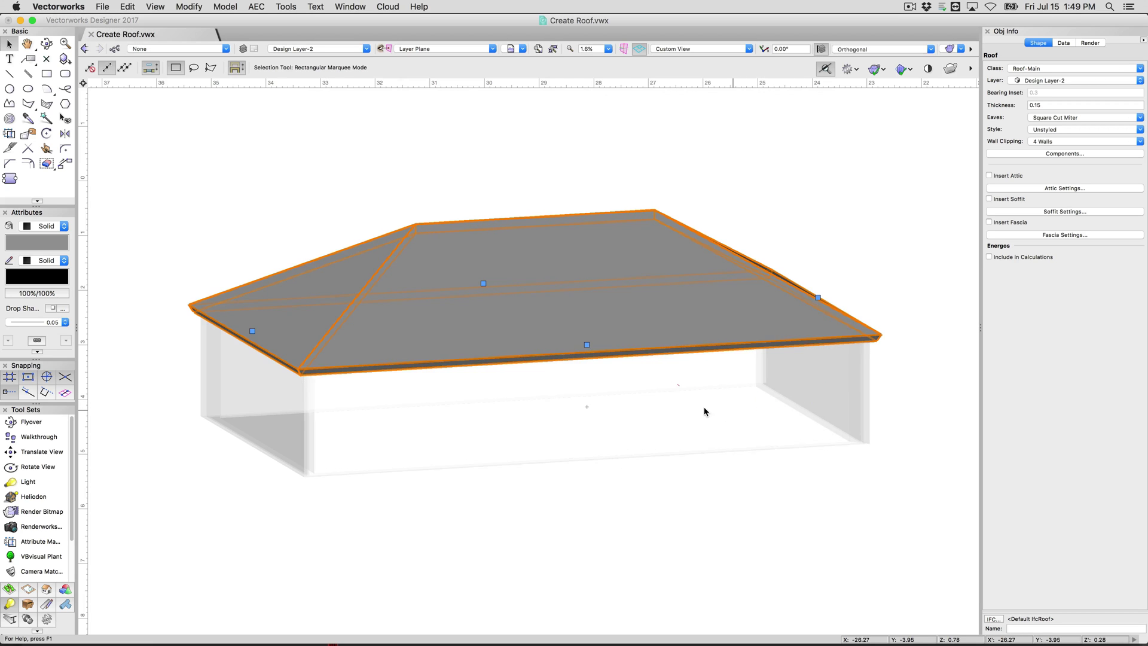
# - Set the layer options to Show/Snap/Modify Others and deselect the roof
pyautogui.moveTo(697, 441)
pyautogui.keyDown('shift'); pyautogui.mouseDown(button='middle')
pyautogui.moveTo(674, 425)
pyautogui.moveTo(702, 445)
pyautogui.mouseUp(button='middle'); pyautogui.keyUp('shift')
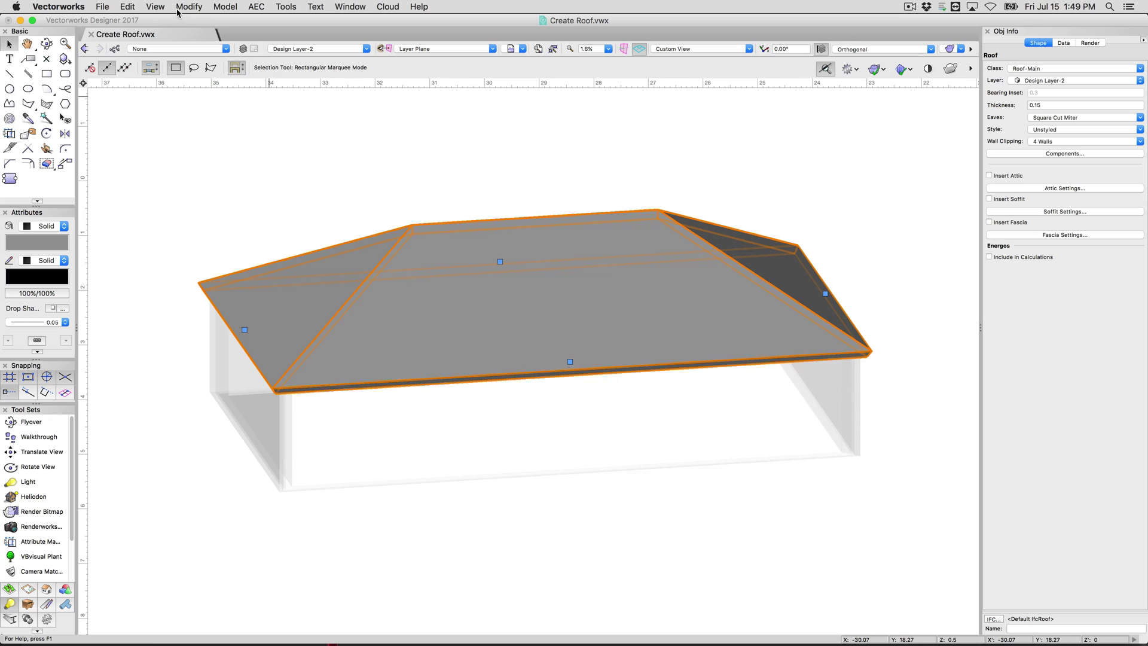
pyautogui.click(147, 8)
pyautogui.moveTo(232, 44)
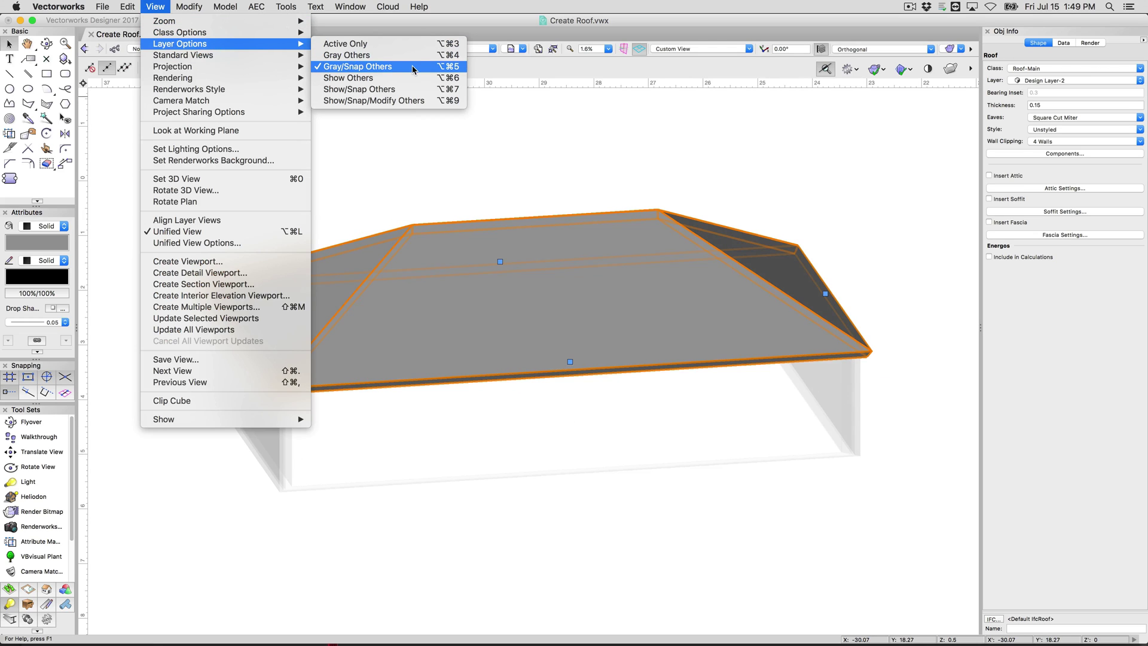
pyautogui.click(388, 100)
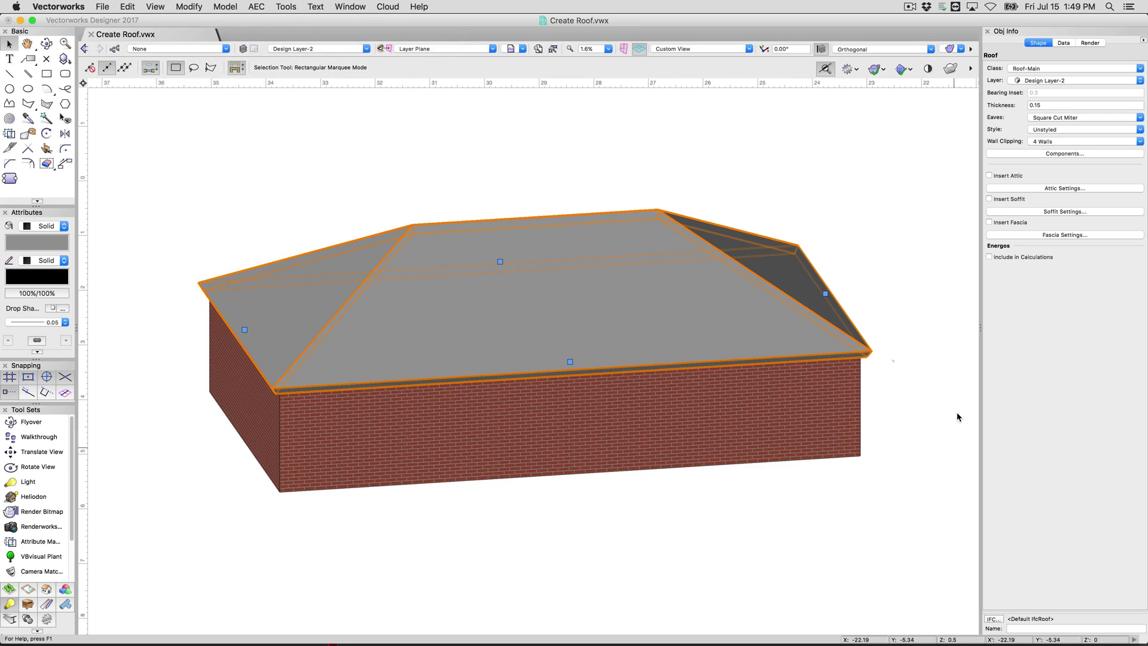
pyautogui.click(939, 395)
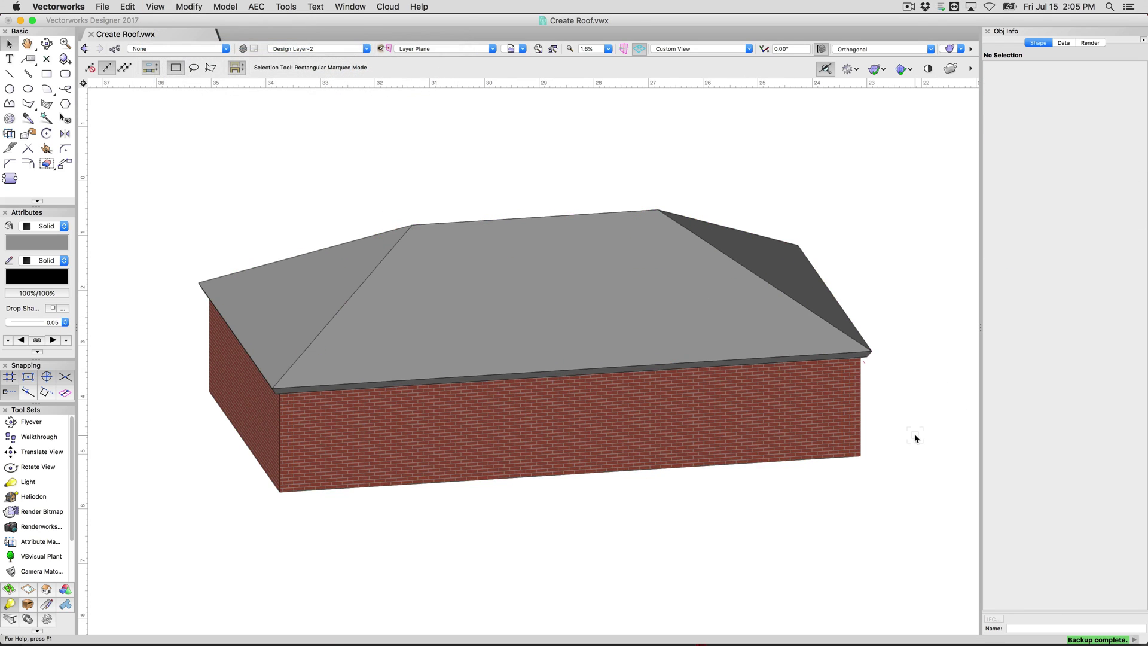
# - Restore saved view 1 with the roof selected and change the edge shape of the roof's left end to Gable
pyautogui.click(741, 325)
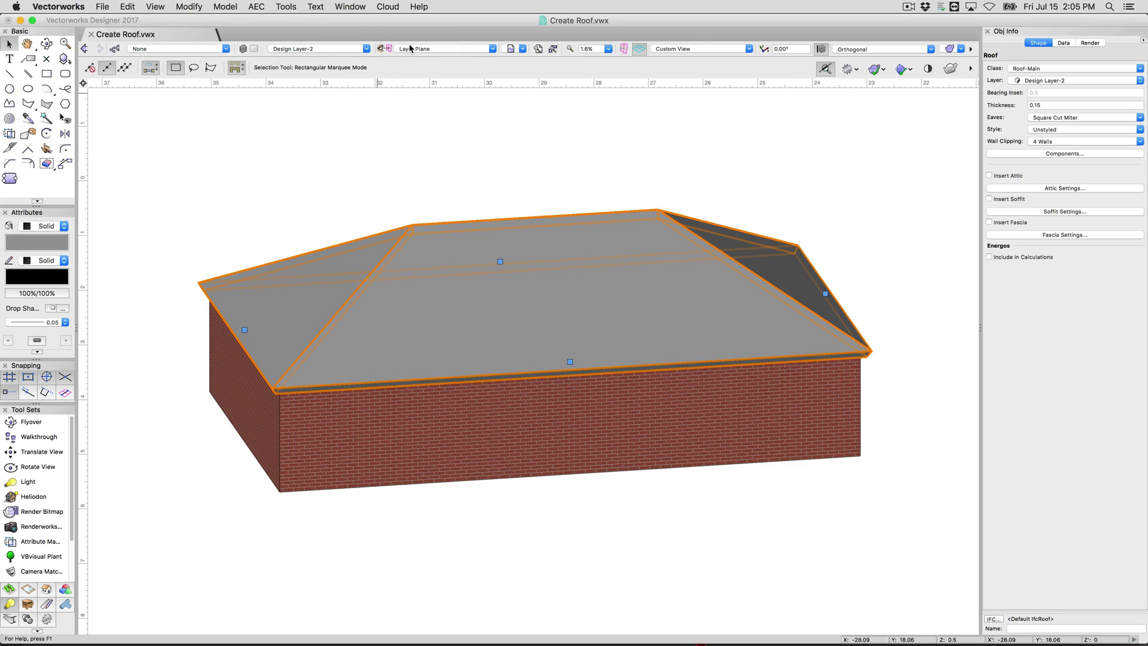
pyautogui.click(522, 48)
pyautogui.click(520, 87)
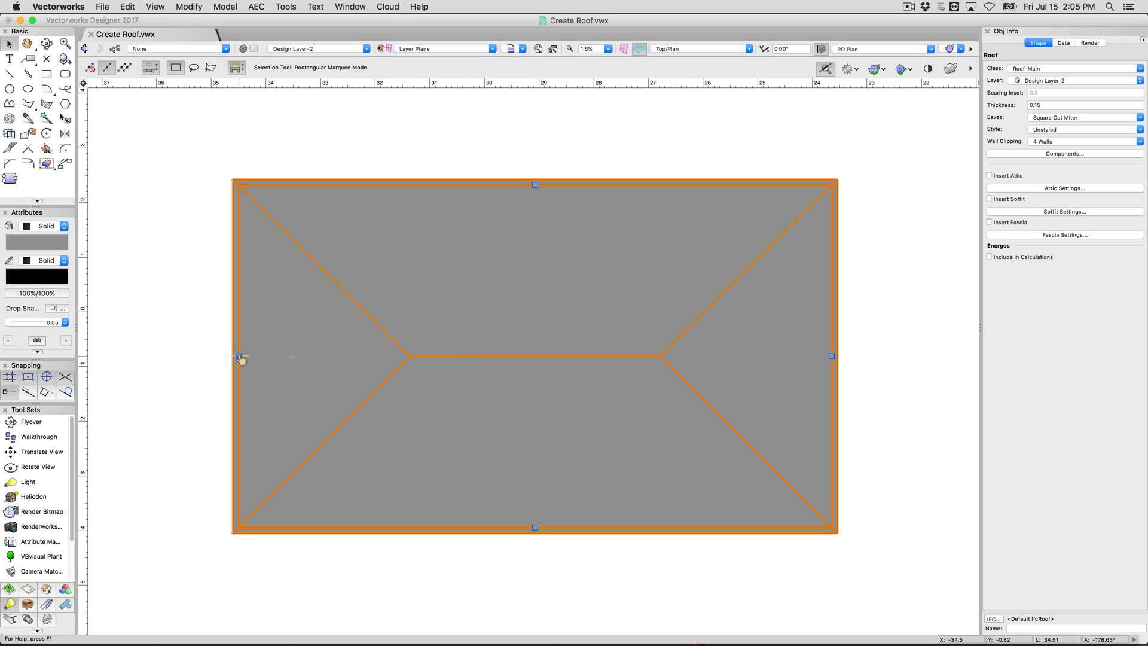
pyautogui.click(239, 357)
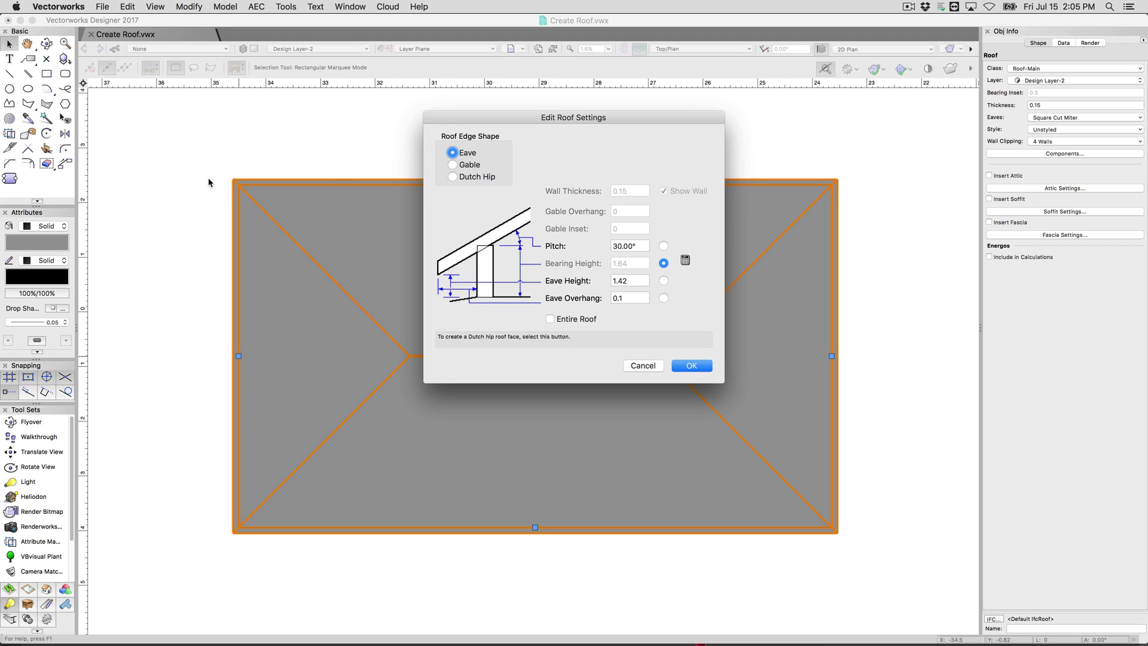
pyautogui.click(467, 168)
pyautogui.click(691, 365)
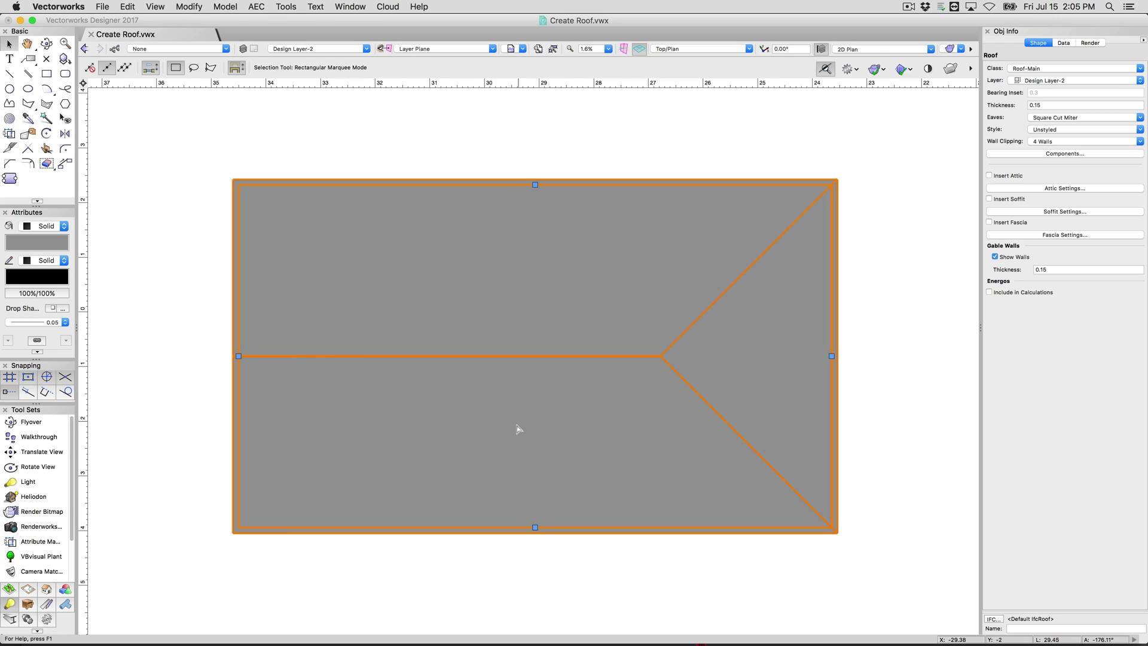
# - Change the edge shape of the small roof's right end to Gable
pyautogui.keyDown('shift'); pyautogui.moveTo(518, 429); pyautogui.dragTo(519, 332, button='middle'); pyautogui.keyUp('shift')
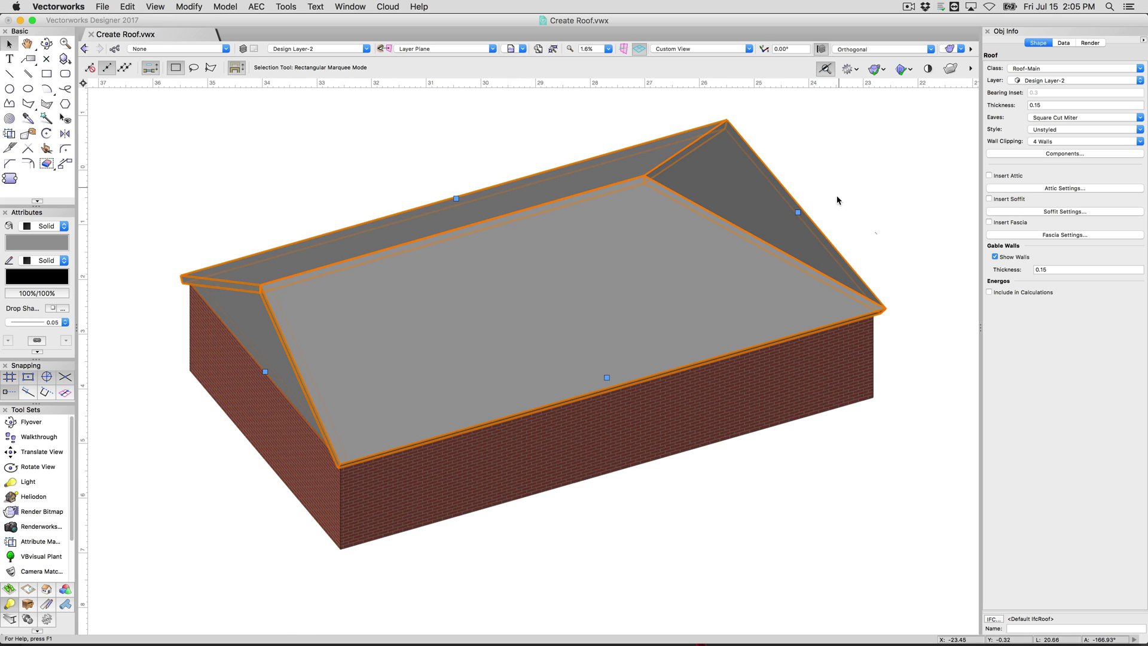
pyautogui.click(799, 213)
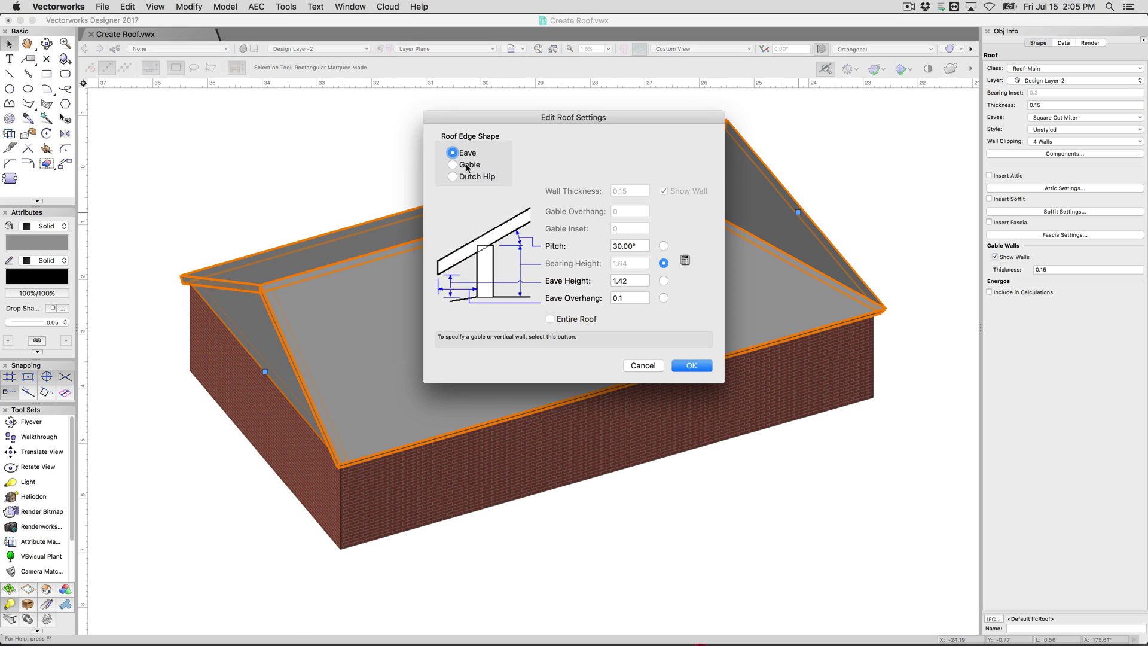
pyautogui.click(469, 168)
pyautogui.click(692, 366)
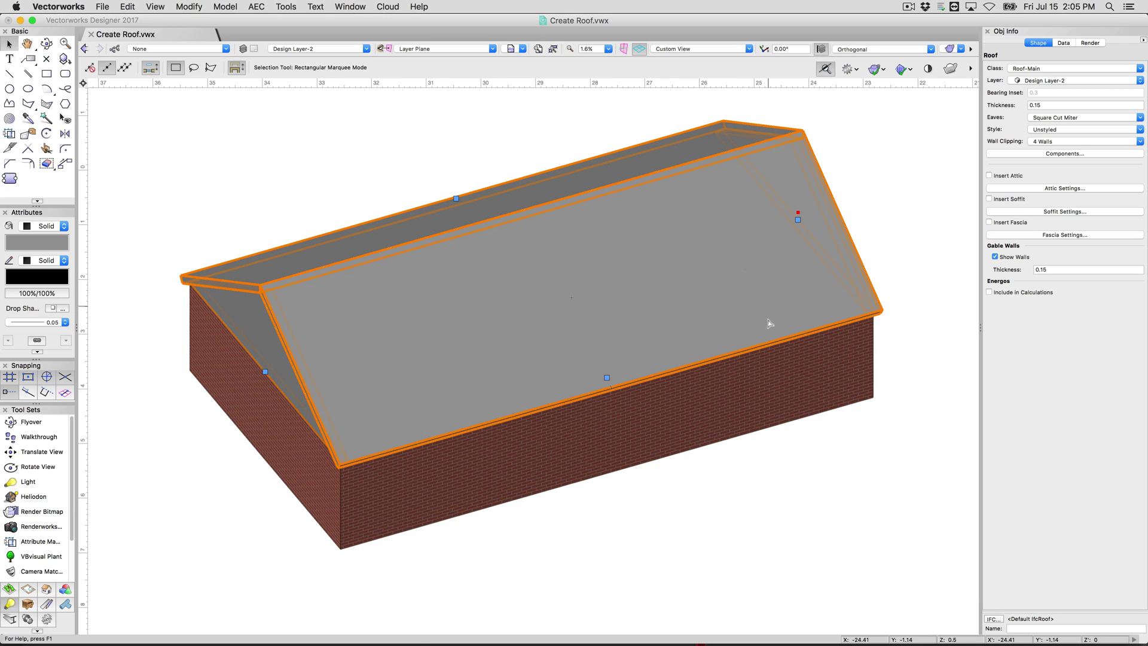
# - Turn off Show Walls for the roof's gable walls, leaving both gable ends open
pyautogui.moveTo(756, 479)
pyautogui.keyDown('shift'); pyautogui.mouseDown(button='middle')
pyautogui.moveTo(772, 484)
pyautogui.moveTo(758, 480)
pyautogui.mouseUp(button='middle'); pyautogui.keyUp('shift')
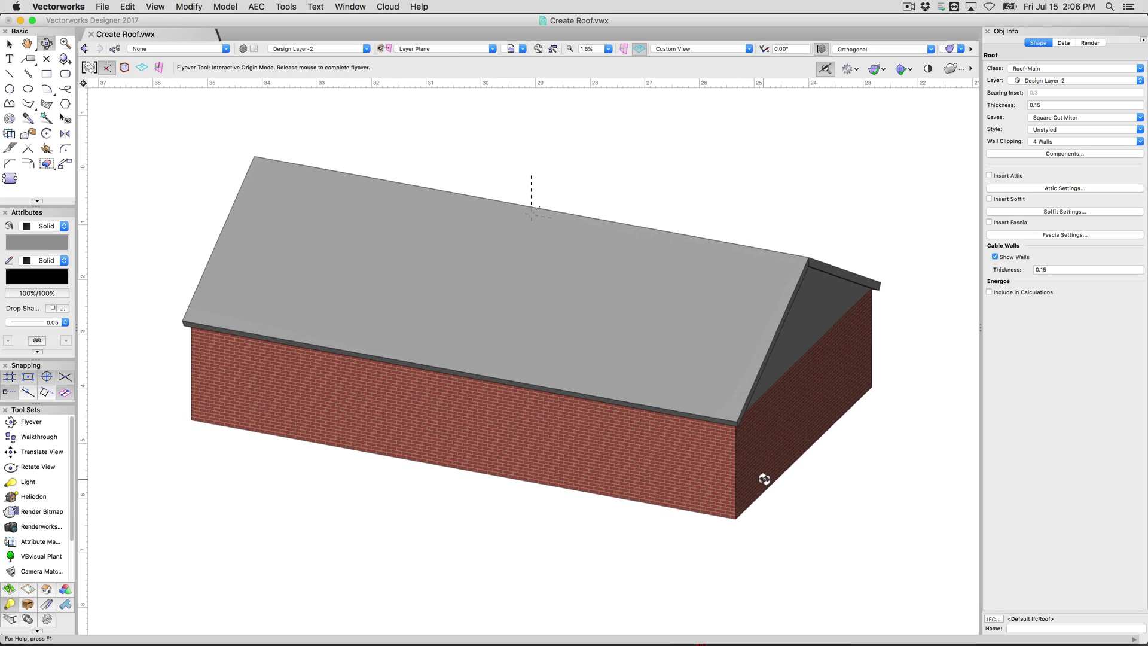
pyautogui.moveTo(764, 478); pyautogui.dragTo(781, 479)
pyautogui.press('x')
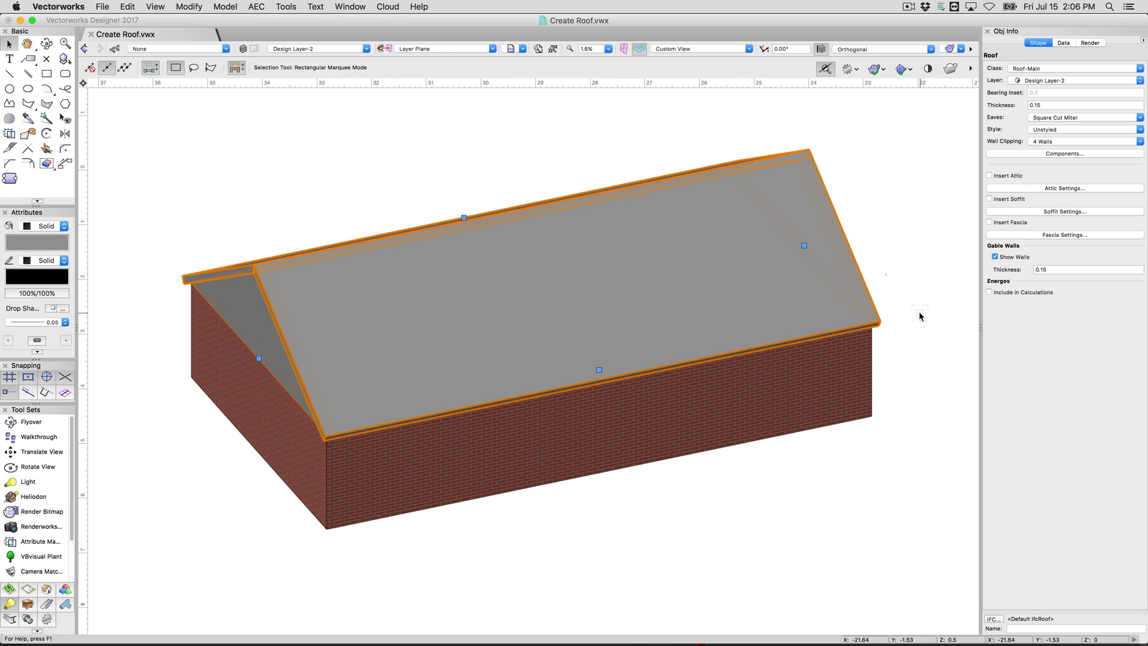
pyautogui.click(599, 371)
pyautogui.press('Return')
pyautogui.hotkey('shift', 'c')
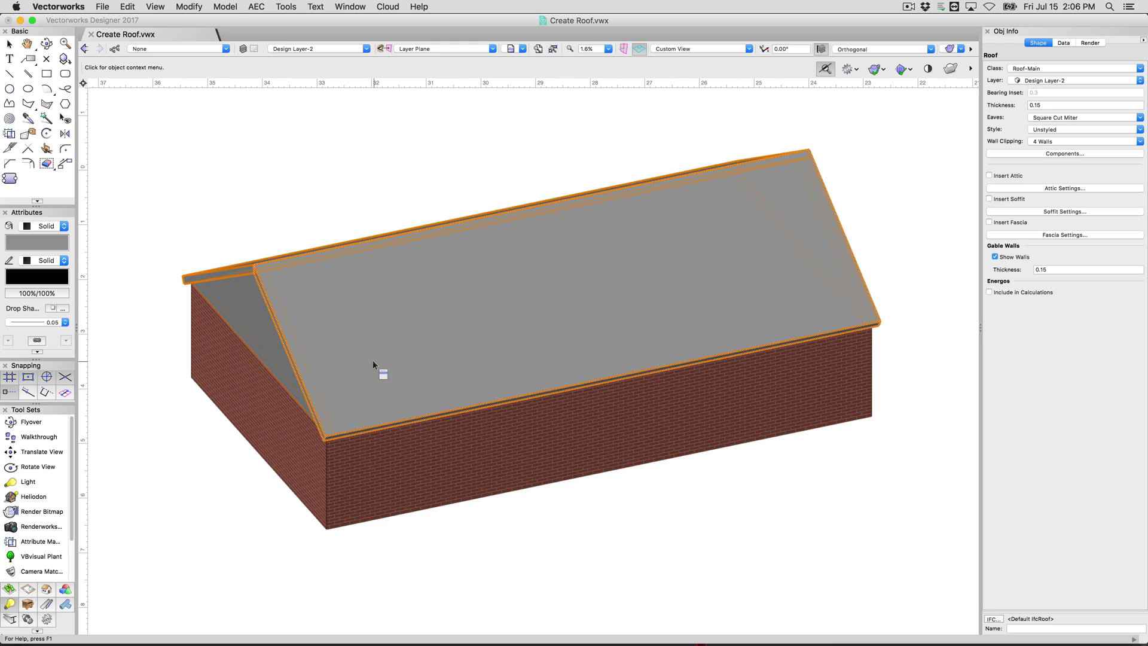
pyautogui.moveTo(372, 360); pyautogui.dragTo(399, 355)
pyautogui.press('x')
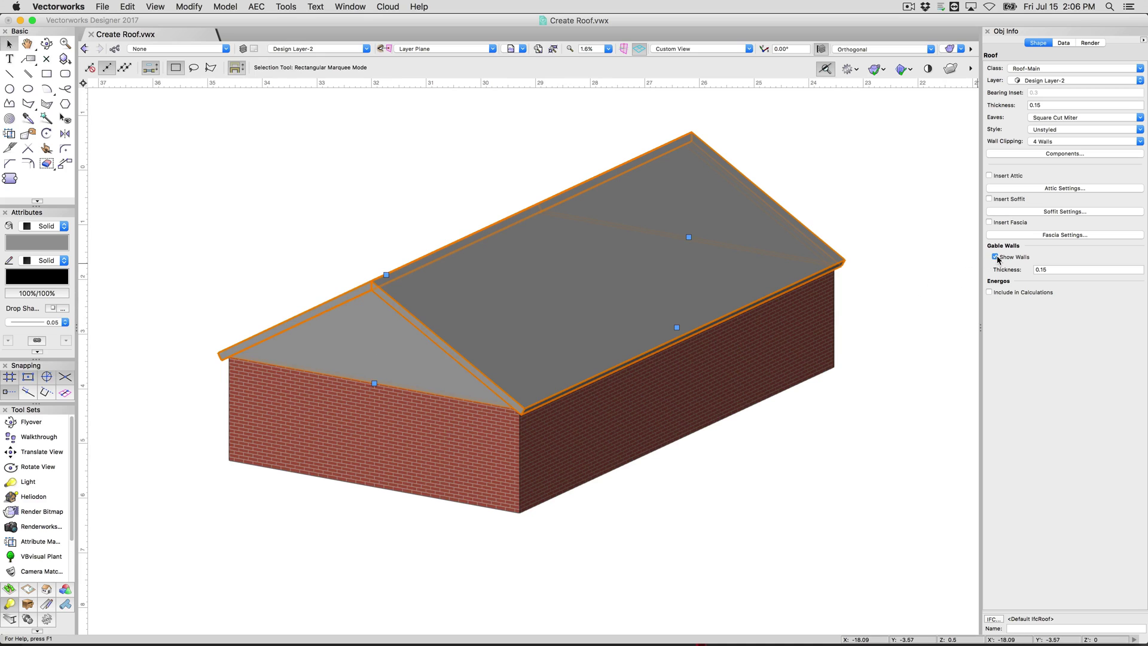
pyautogui.click(995, 256)
pyautogui.moveTo(562, 452)
pyautogui.keyDown('ctrl'); pyautogui.mouseDown(button='middle')
pyautogui.moveTo(641, 442)
pyautogui.moveTo(516, 441)
pyautogui.moveTo(615, 441)
pyautogui.moveTo(546, 442)
pyautogui.mouseUp(button='middle'); pyautogui.keyUp('ctrl')
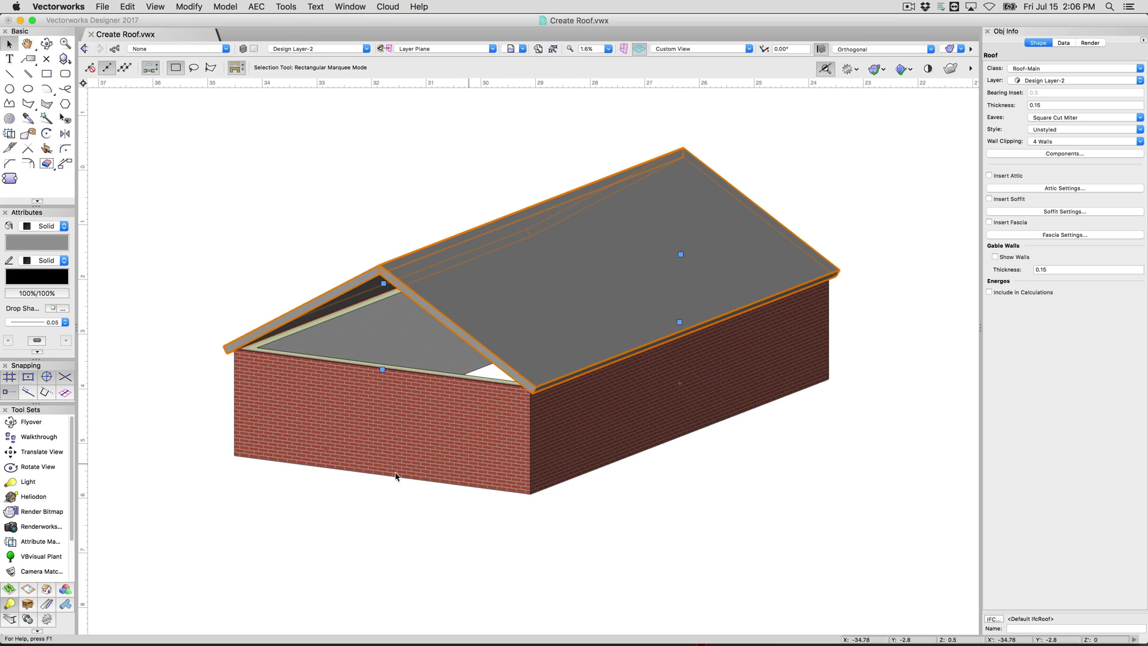
# - Fit the top of the exterior wall under the open near gable to the objects on Design Layer-2
pyautogui.click(406, 443)
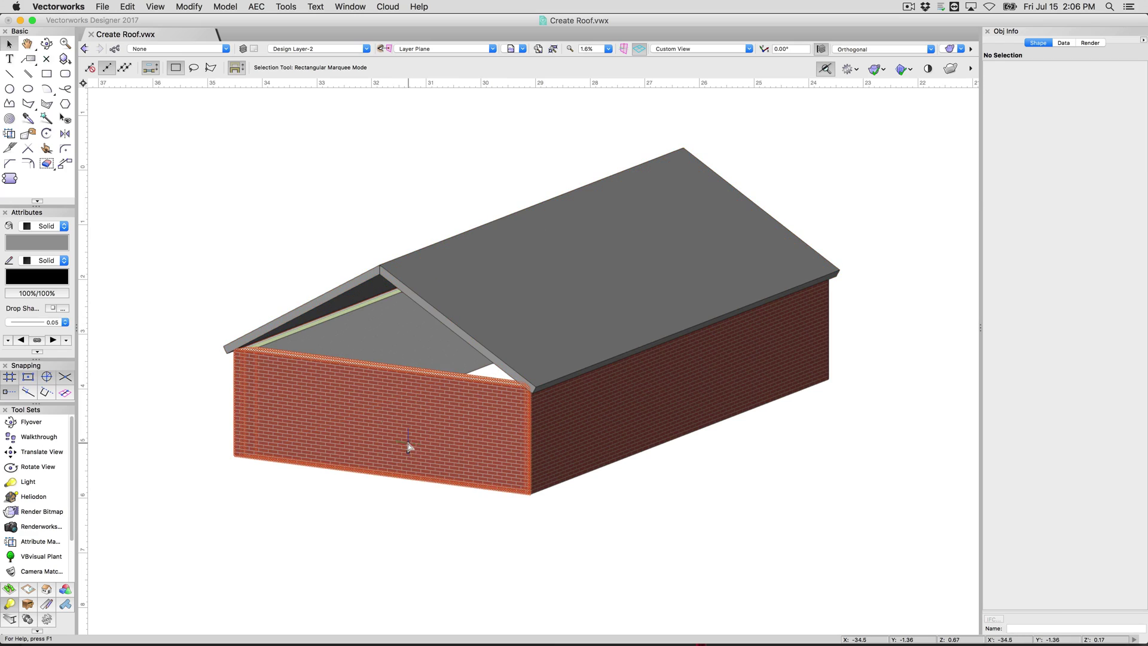
pyautogui.click(257, 7)
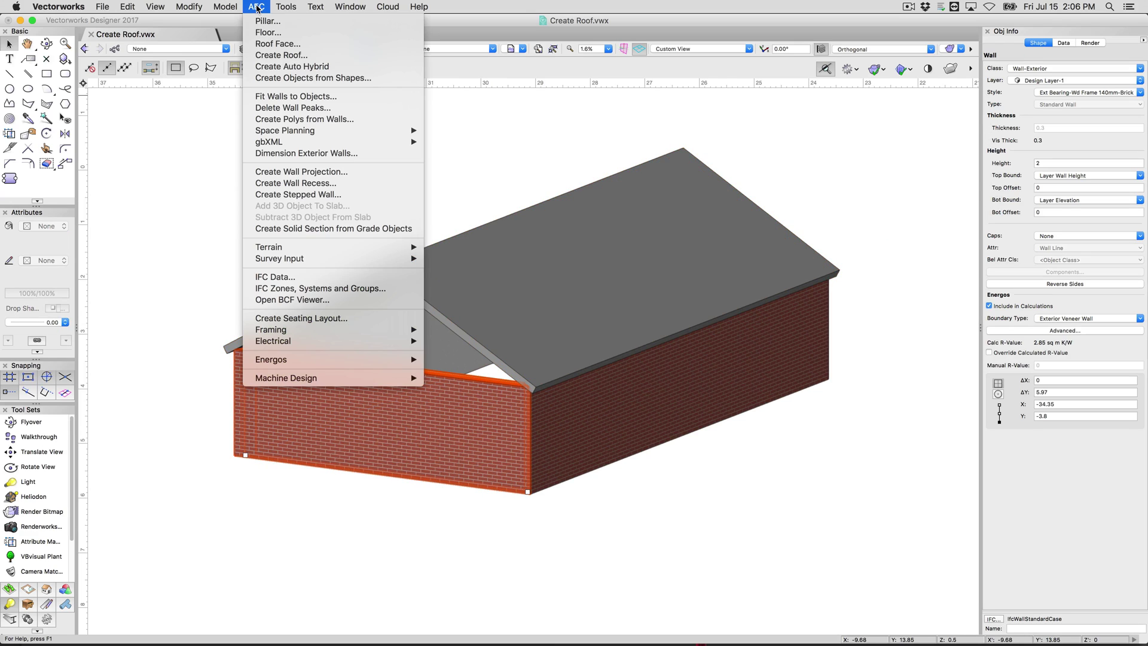
pyautogui.click(312, 97)
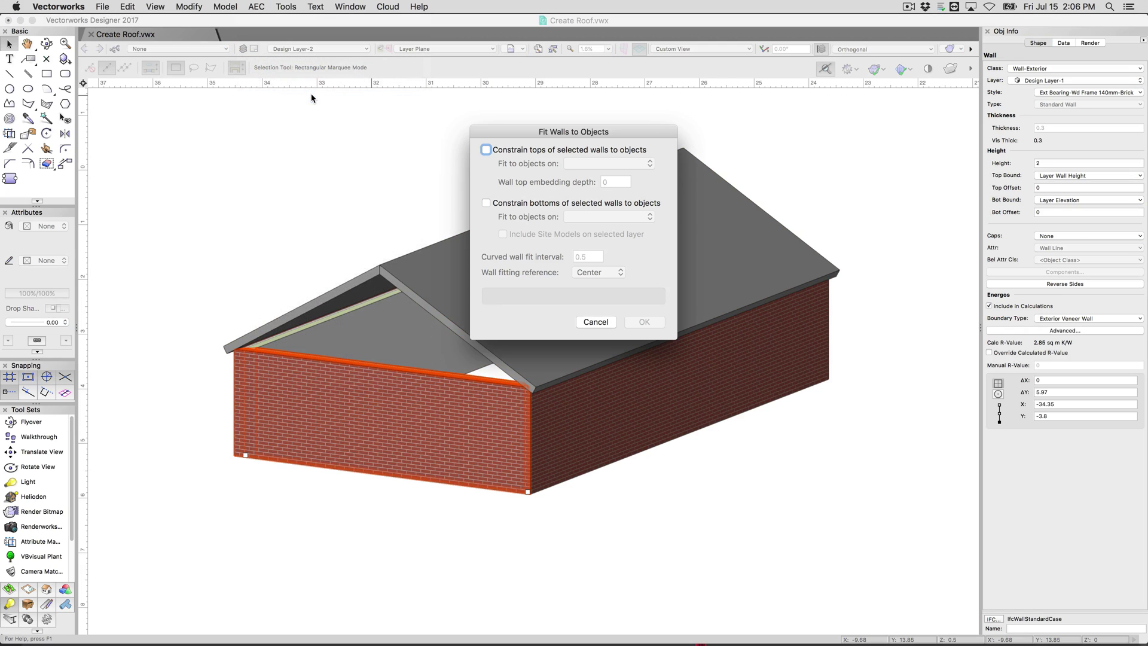
pyautogui.click(547, 152)
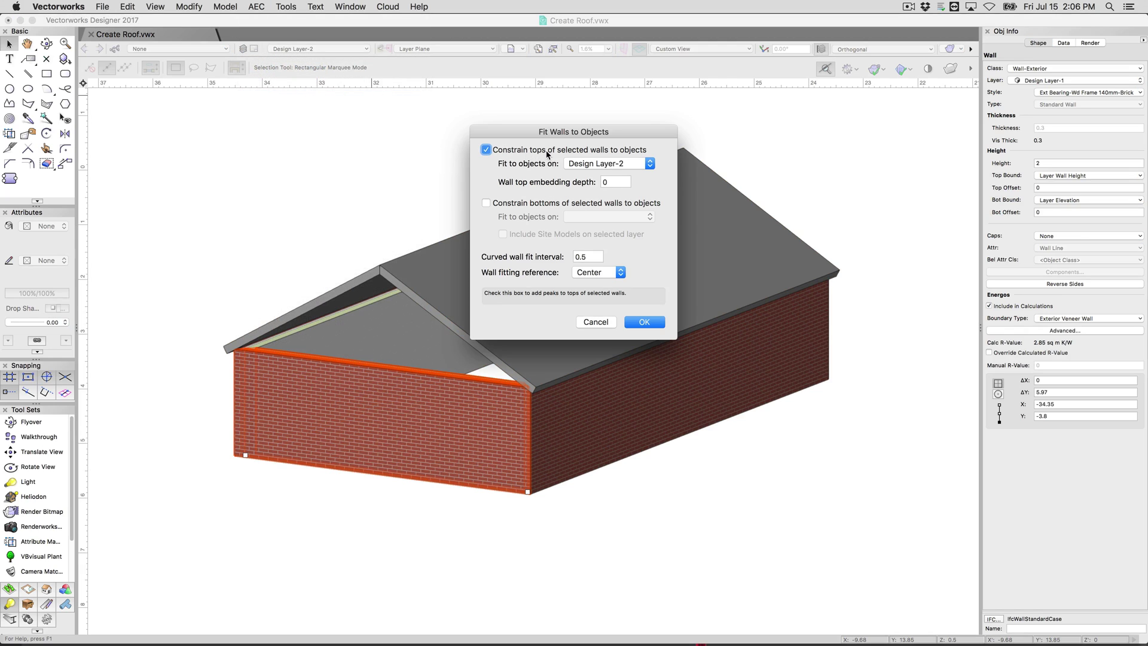
pyautogui.click(643, 326)
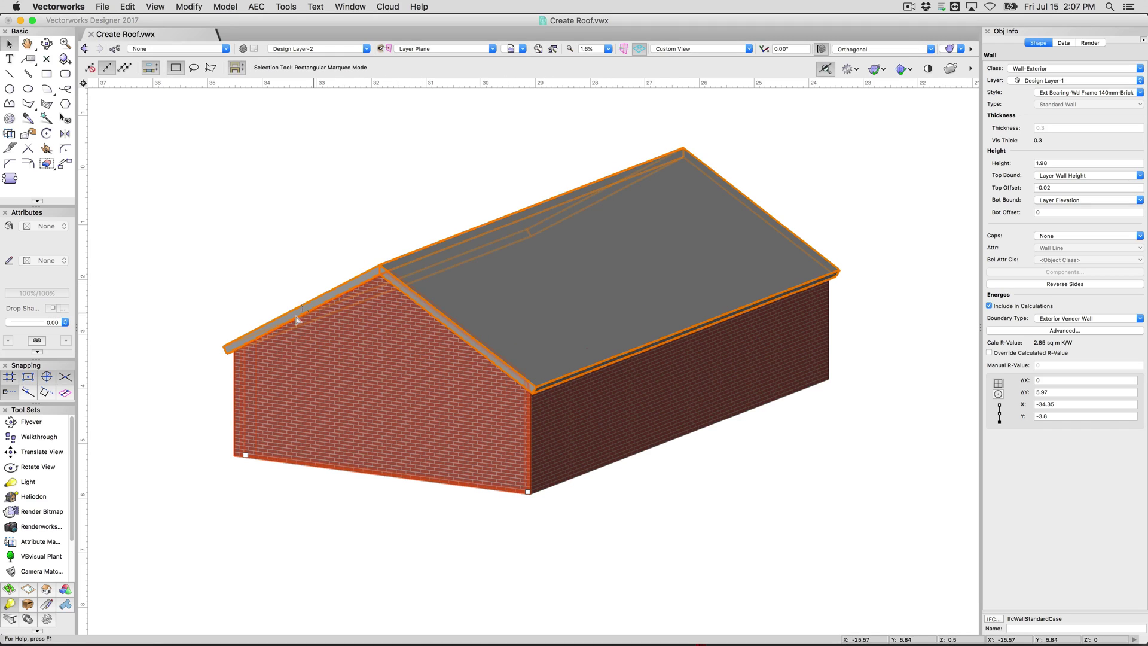
pyautogui.click(423, 533)
# - Delete the roof to inspect the fitted gable wall from around the building, and undo the deletion
pyautogui.click(504, 417)
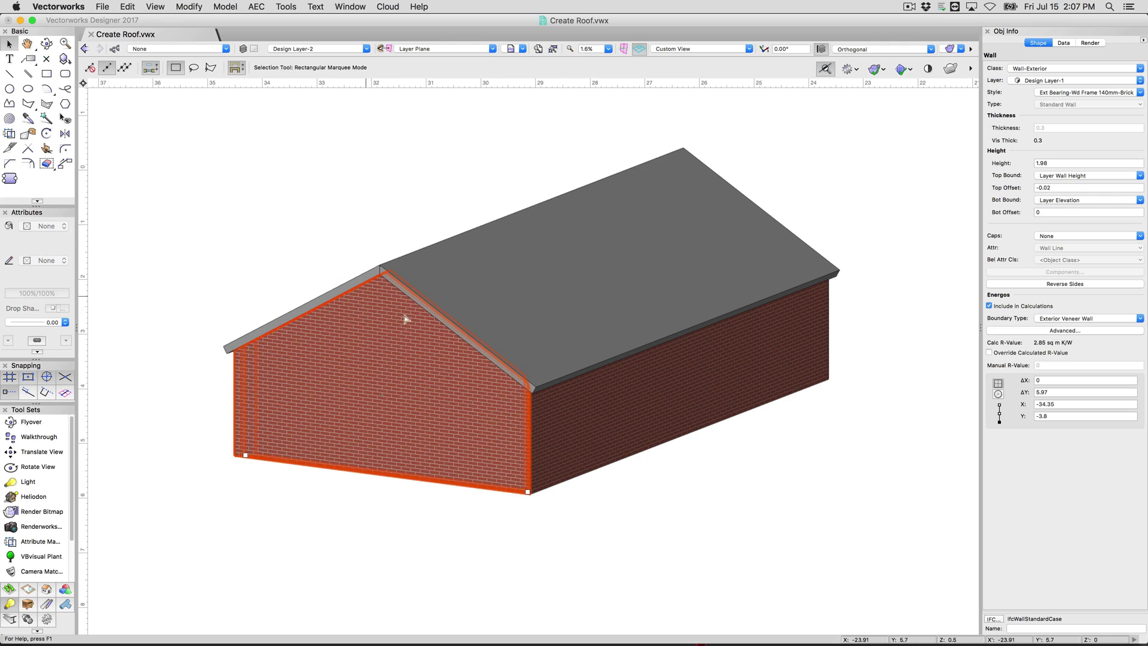
pyautogui.click(586, 255)
pyautogui.press('Delete')
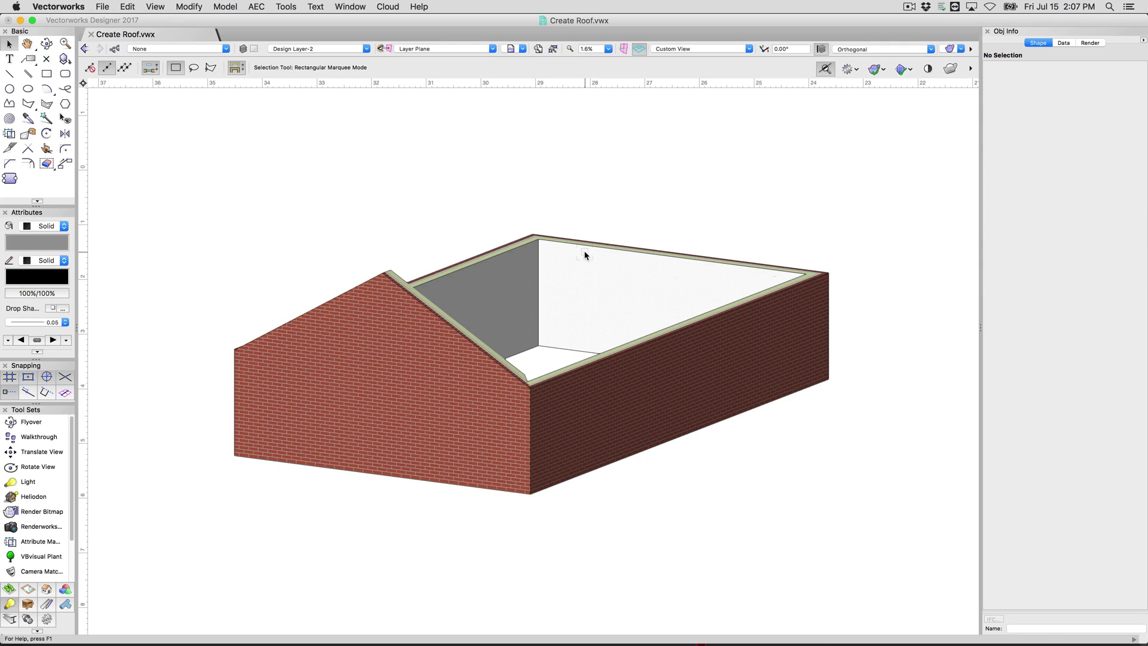
pyautogui.hotkey('shift', 'c')
pyautogui.moveTo(353, 275); pyautogui.dragTo(350, 281)
pyautogui.scroll(2, 350, 281)
pyautogui.press('x')
pyautogui.press('super+z')
pyautogui.press('super+z')
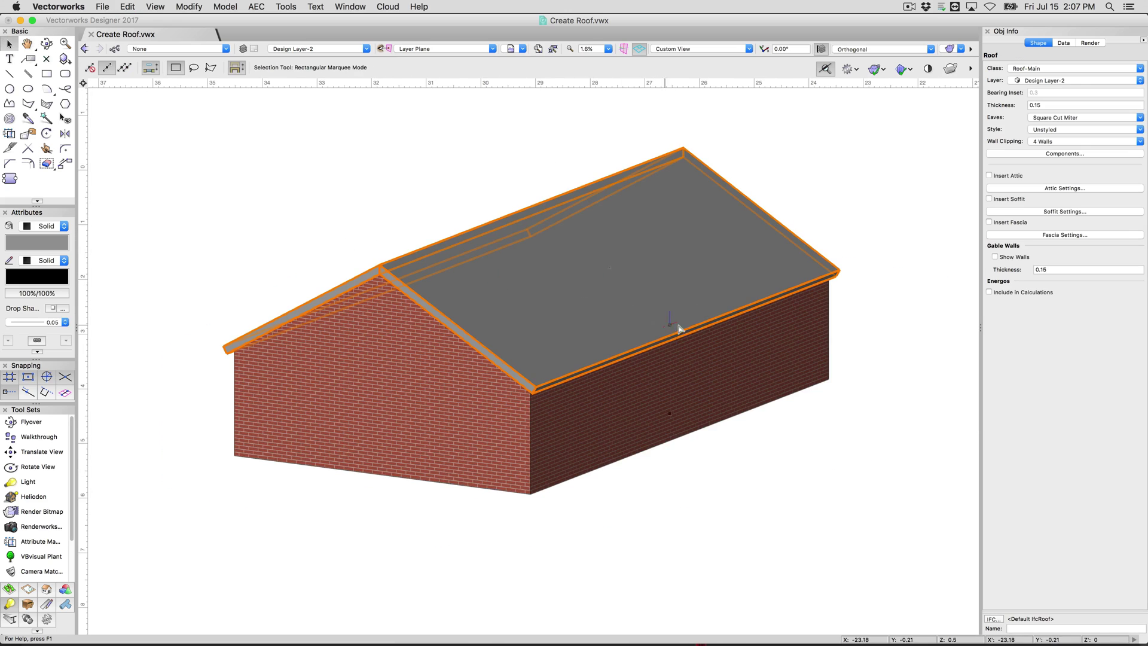
# - Fit the top of the exterior wall at the opposite gable end to the objects on Design Layer-2
pyautogui.hotkey('shift', 'c')
pyautogui.moveTo(678, 329); pyautogui.dragTo(725, 399)
pyautogui.press('x')
pyautogui.click(725, 405)
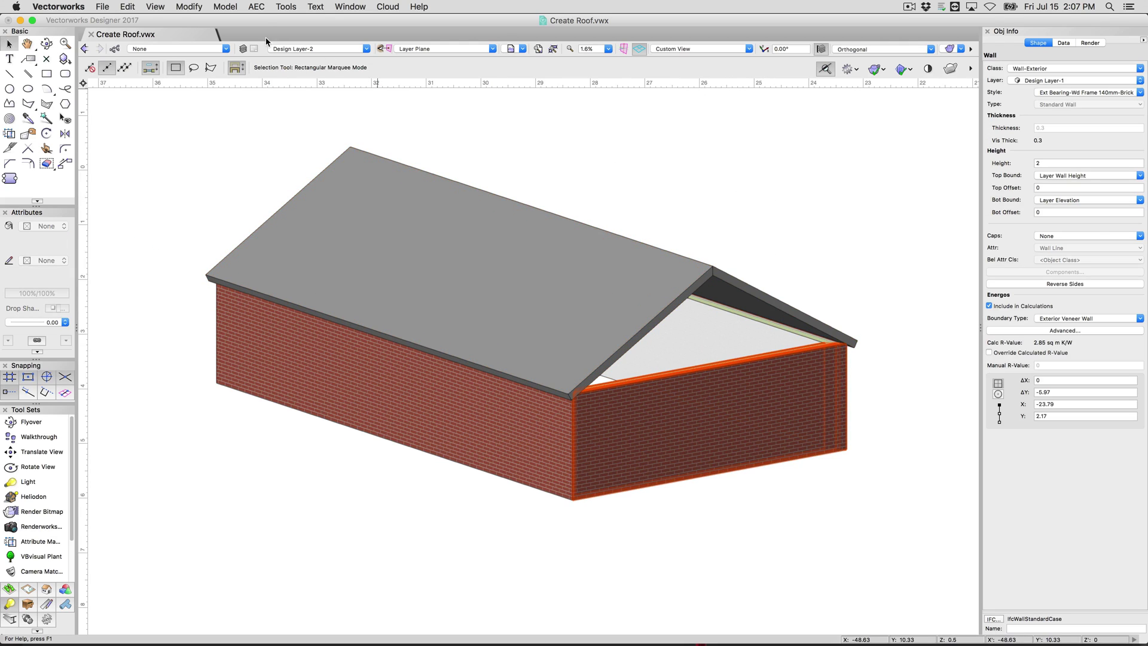
pyautogui.click(256, 7)
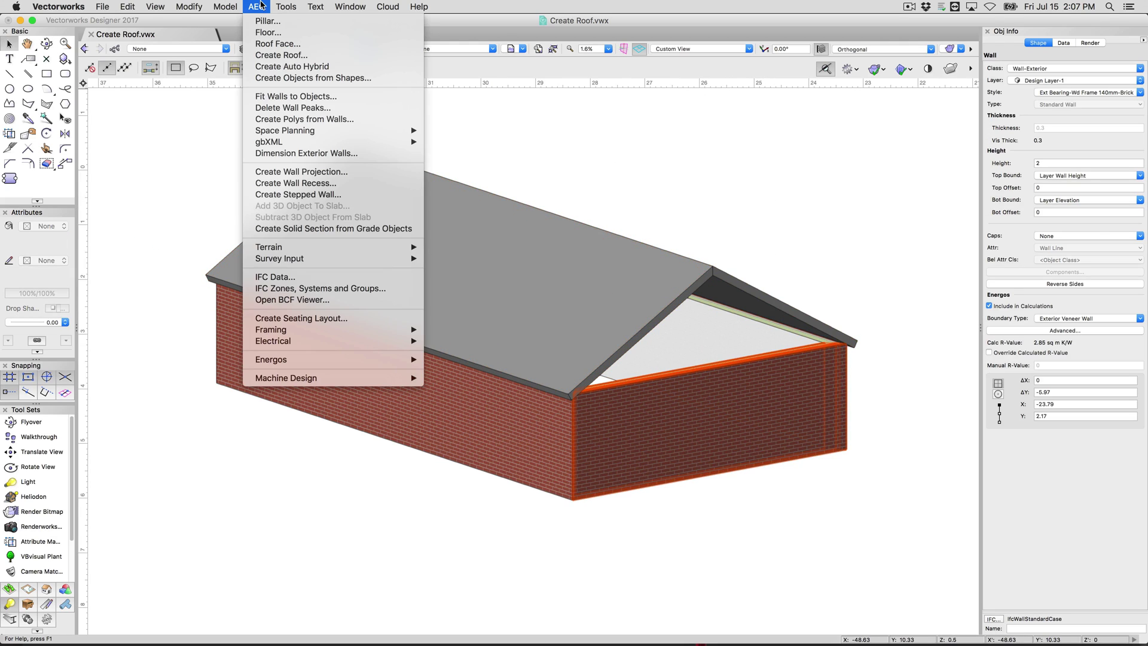
pyautogui.click(307, 99)
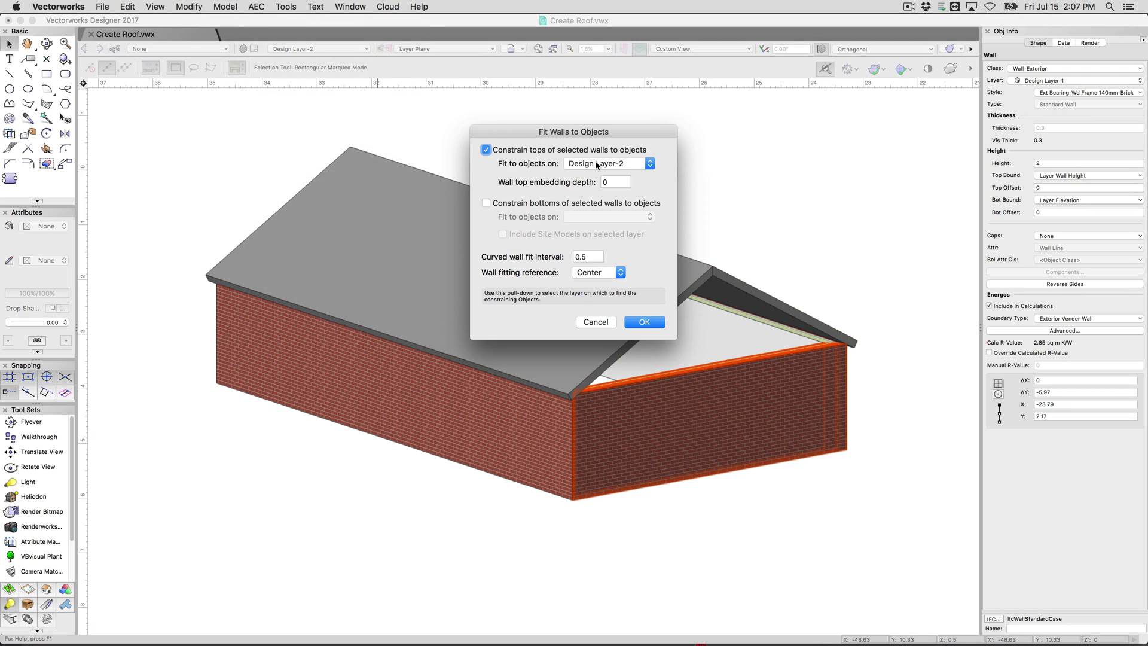
pyautogui.click(644, 321)
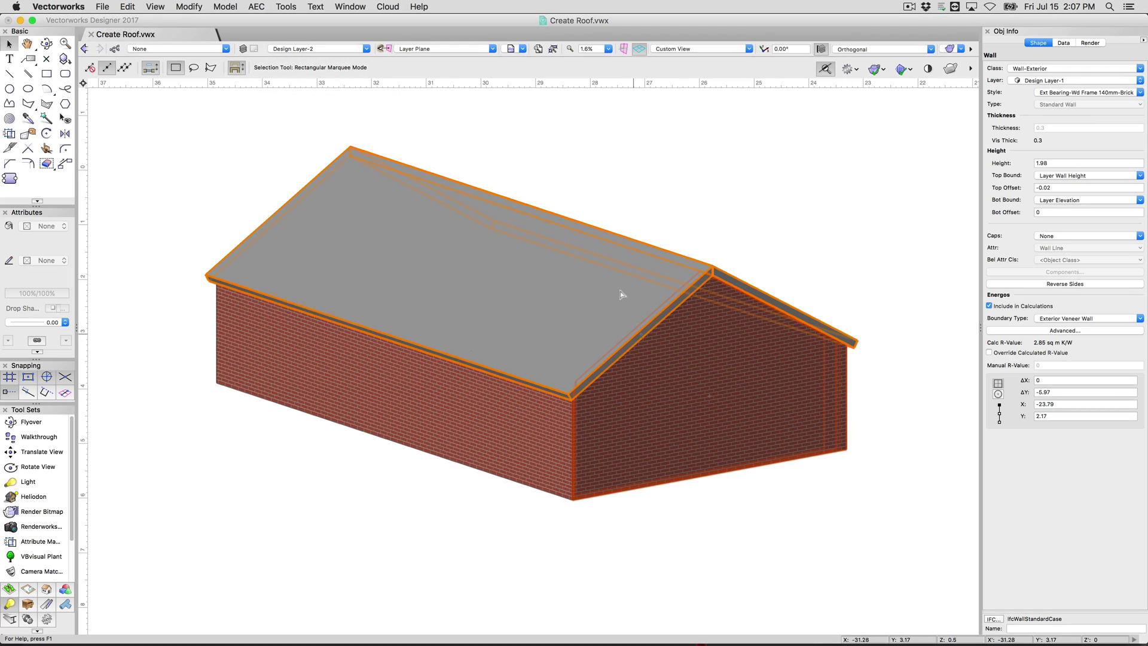
pyautogui.moveTo(267, 374)
pyautogui.keyDown('shift'); pyautogui.mouseDown(button='middle')
pyautogui.moveTo(267, 361)
pyautogui.moveTo(305, 361)
pyautogui.moveTo(265, 363)
pyautogui.mouseUp(button='middle'); pyautogui.keyUp('shift')
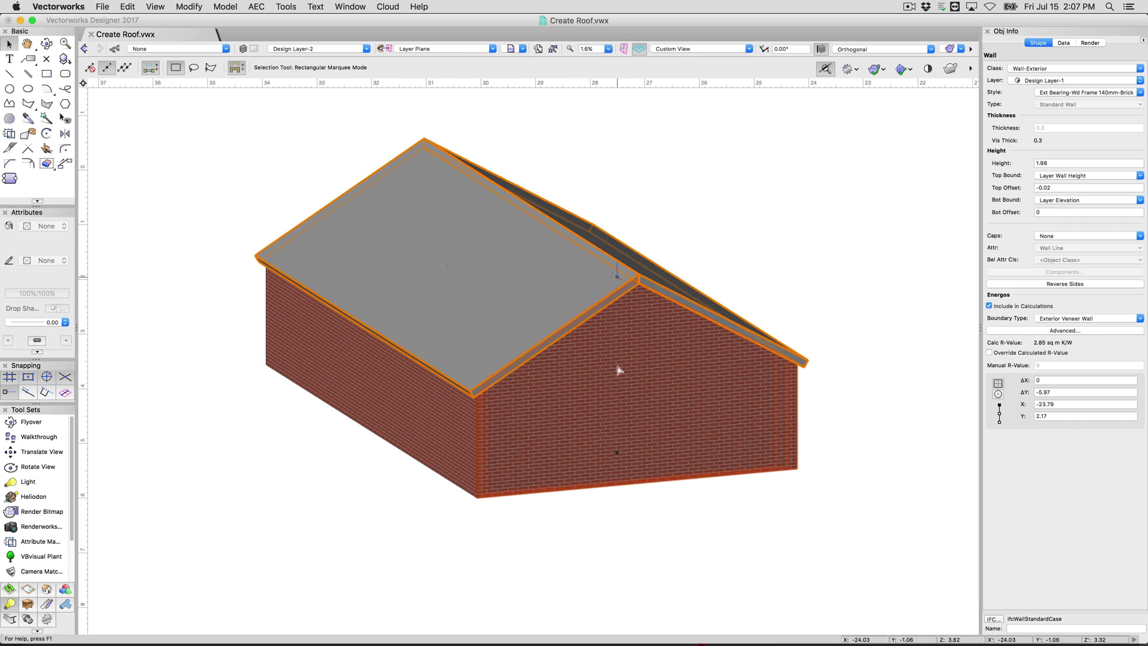
pyautogui.keyDown('shift'); pyautogui.moveTo(329, 429); pyautogui.dragTo(353, 430, button='middle'); pyautogui.keyUp('shift')
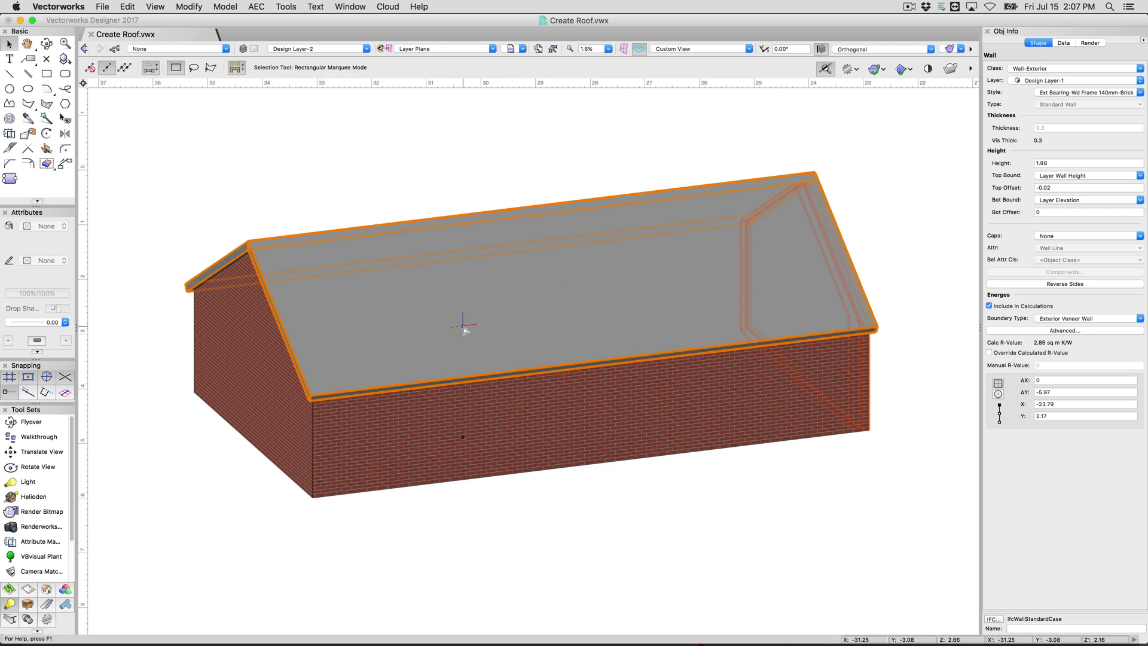
# - Restore saved view 2 and create a roof from all its walls on Design Layer-2 with 30° pitch and 0.15 thickness
pyautogui.click(515, 51)
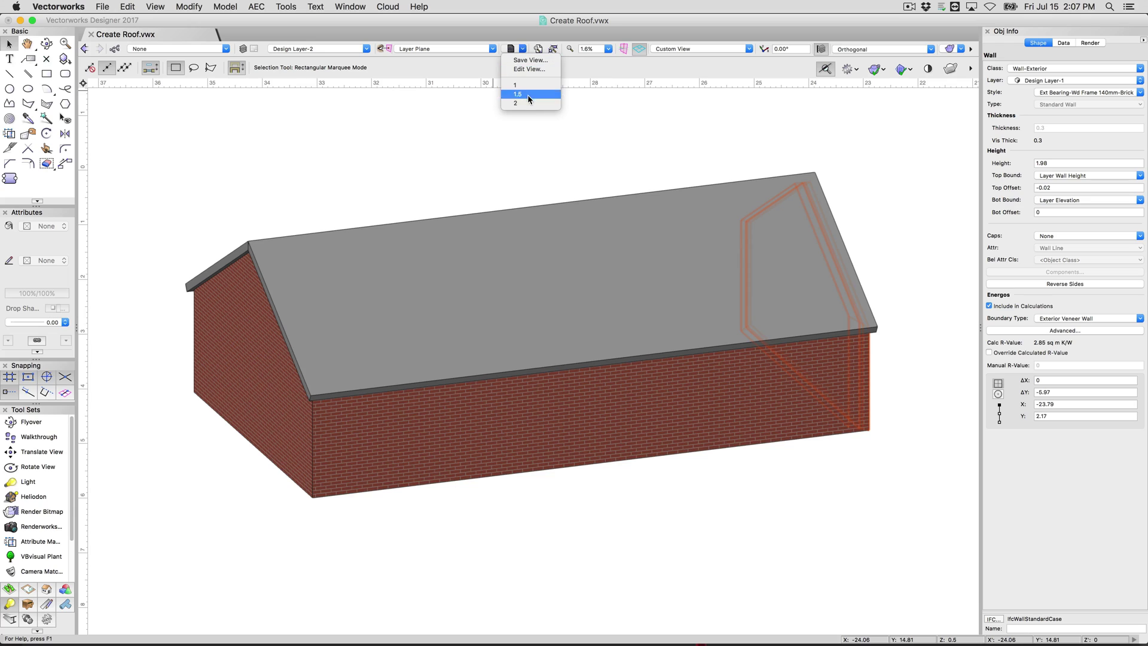
pyautogui.click(526, 102)
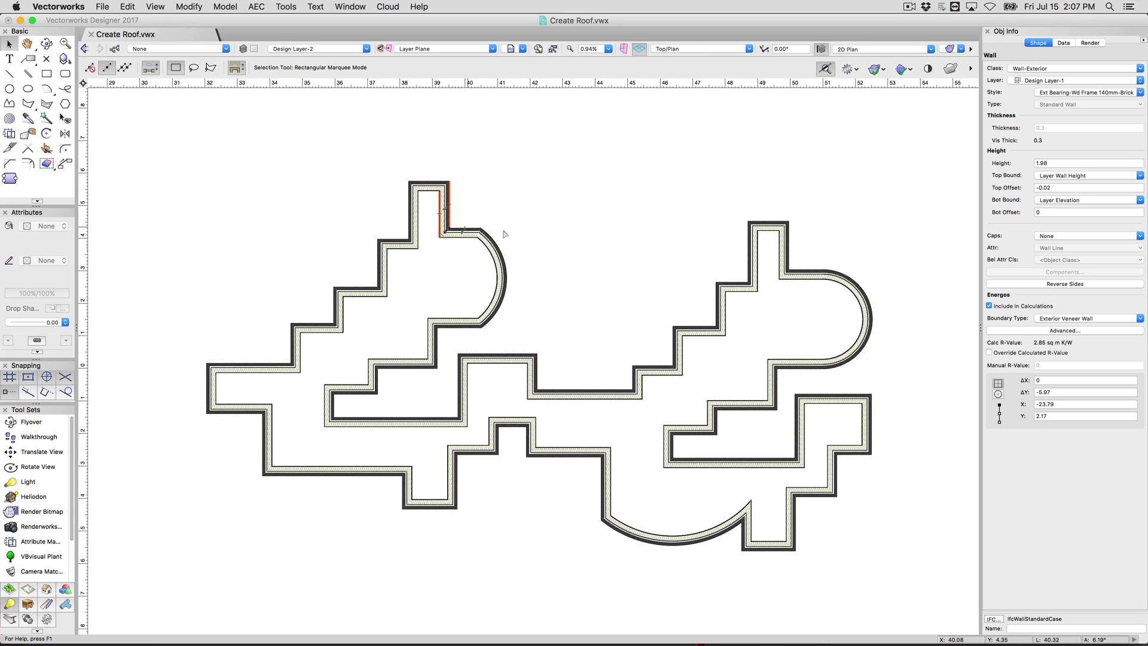
pyautogui.moveTo(147, 140); pyautogui.dragTo(947, 583)
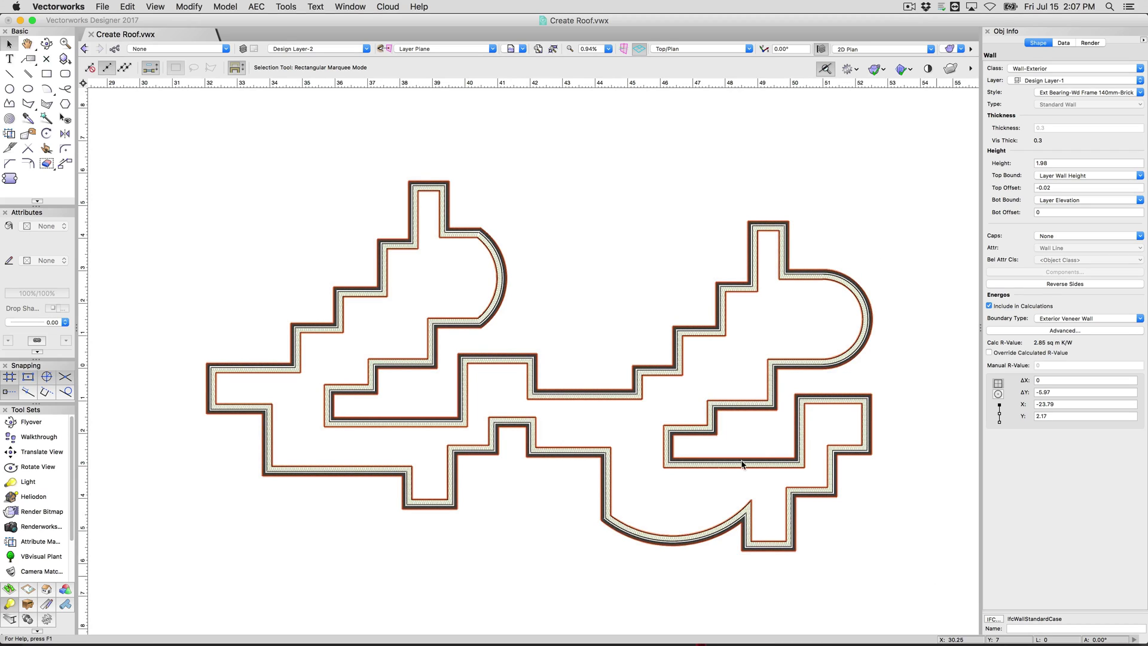
pyautogui.click(258, 7)
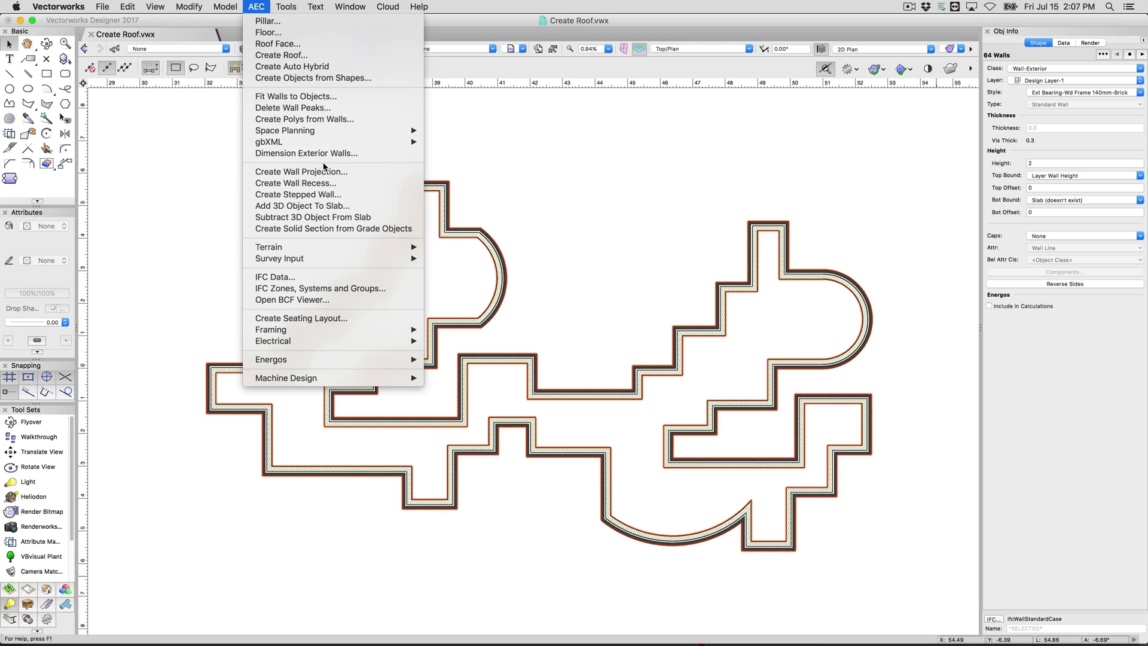
pyautogui.click(315, 51)
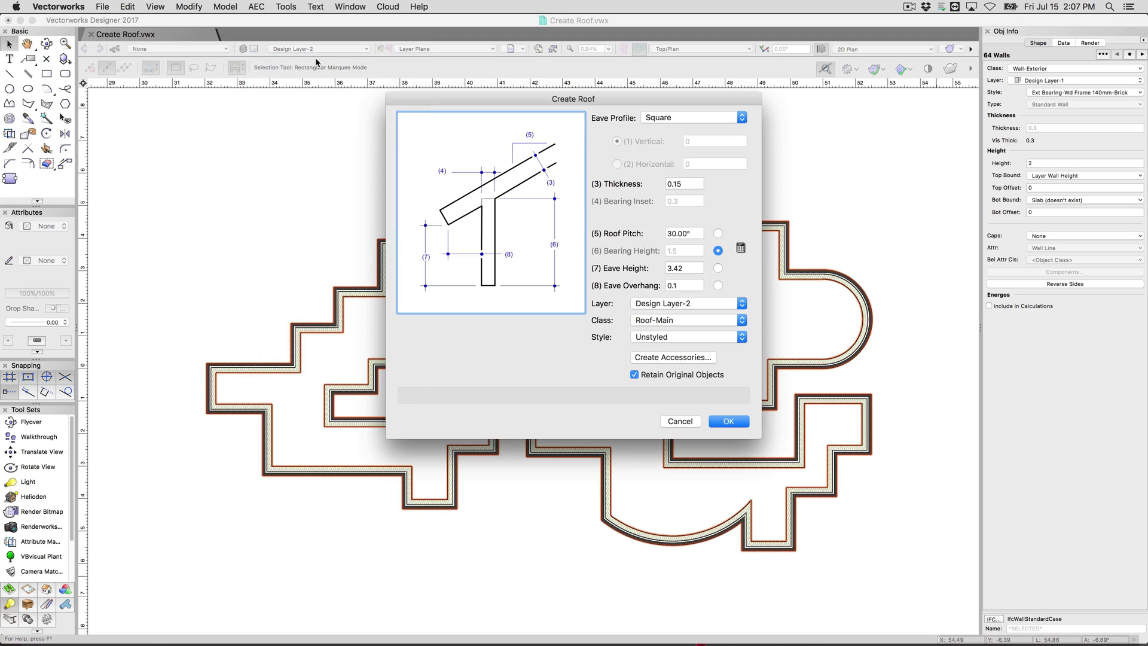
pyautogui.click(727, 421)
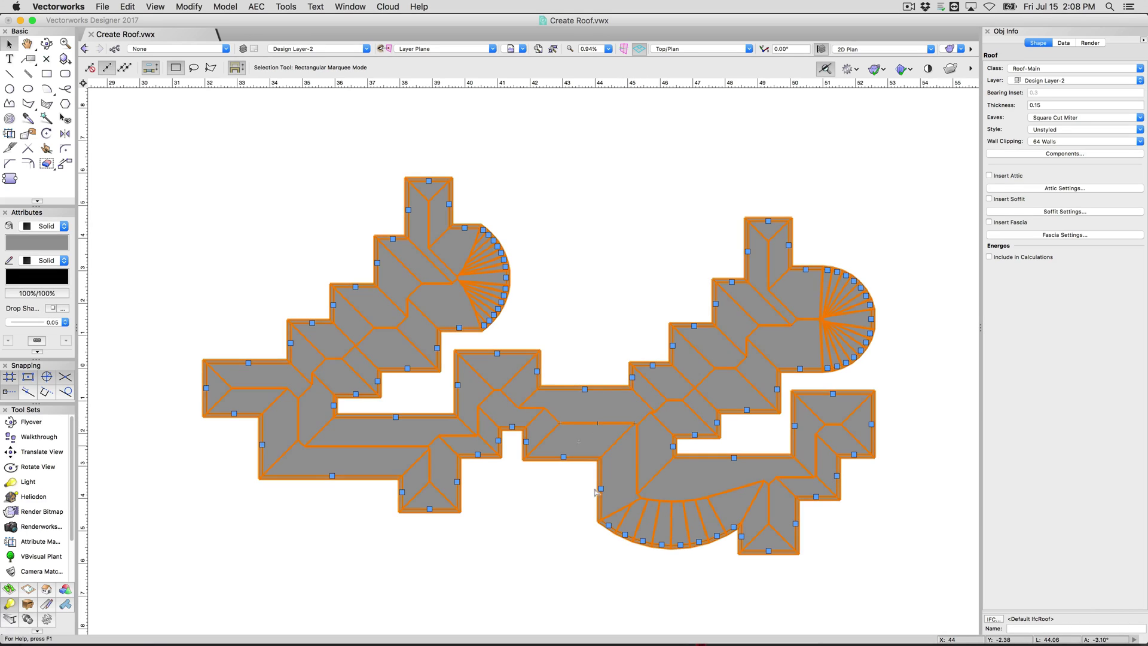
# - Change the upper end edge of the complex roof's narrow left wing to Gable
pyautogui.scroll(1, 617, 330)
pyautogui.click(535, 190)
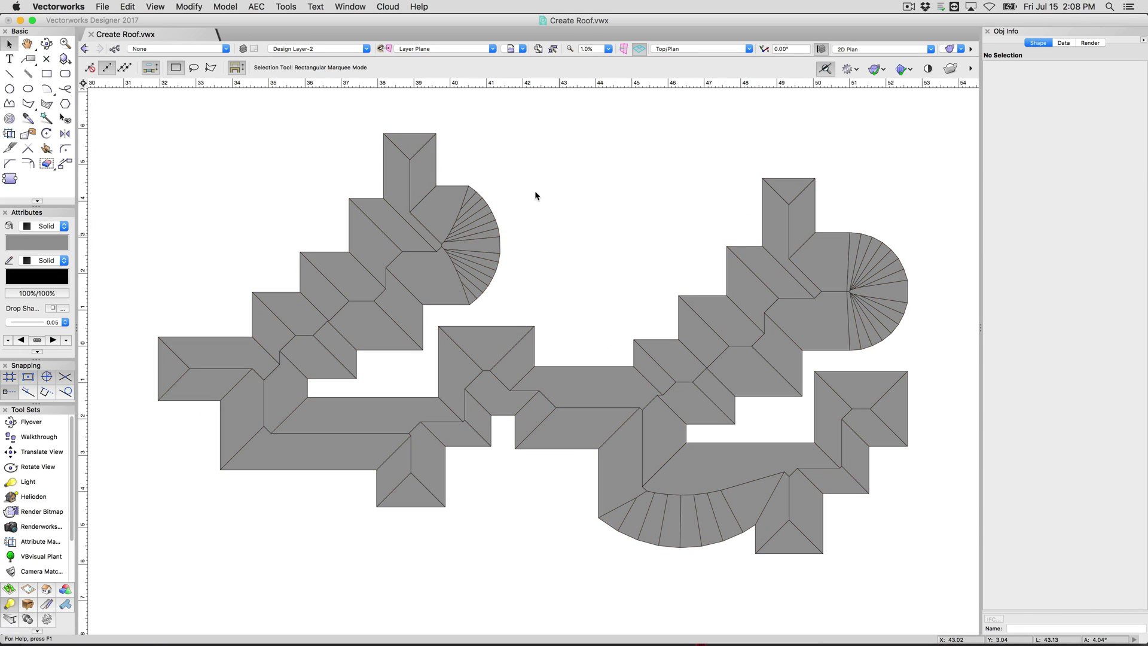
pyautogui.click(495, 201)
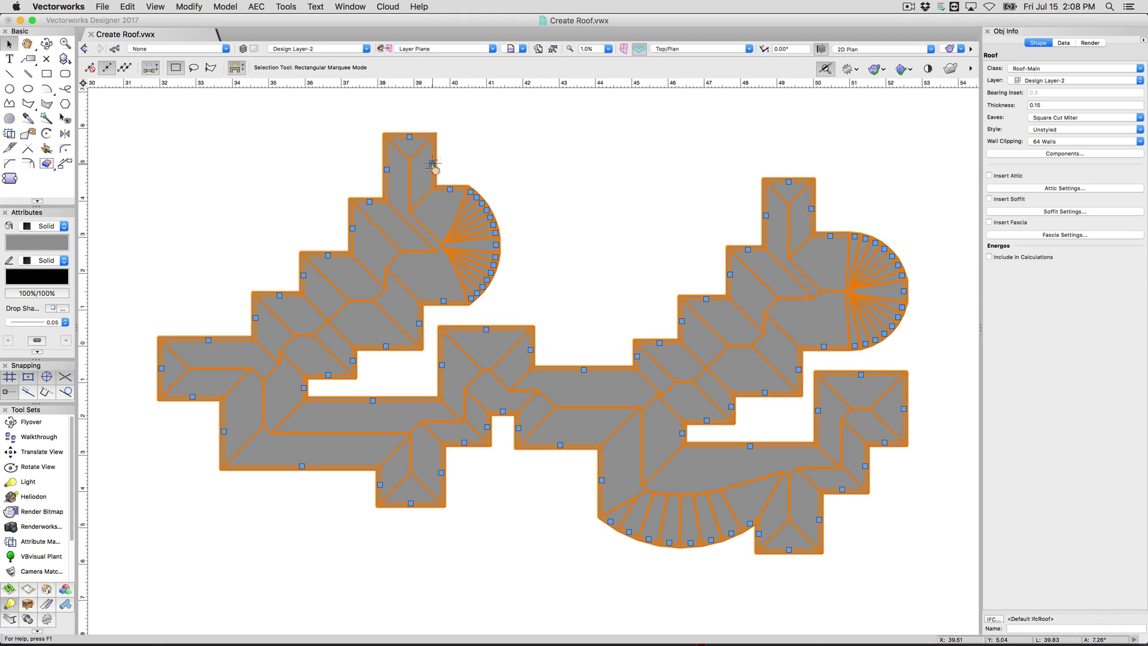
pyautogui.doubleClick(411, 138)
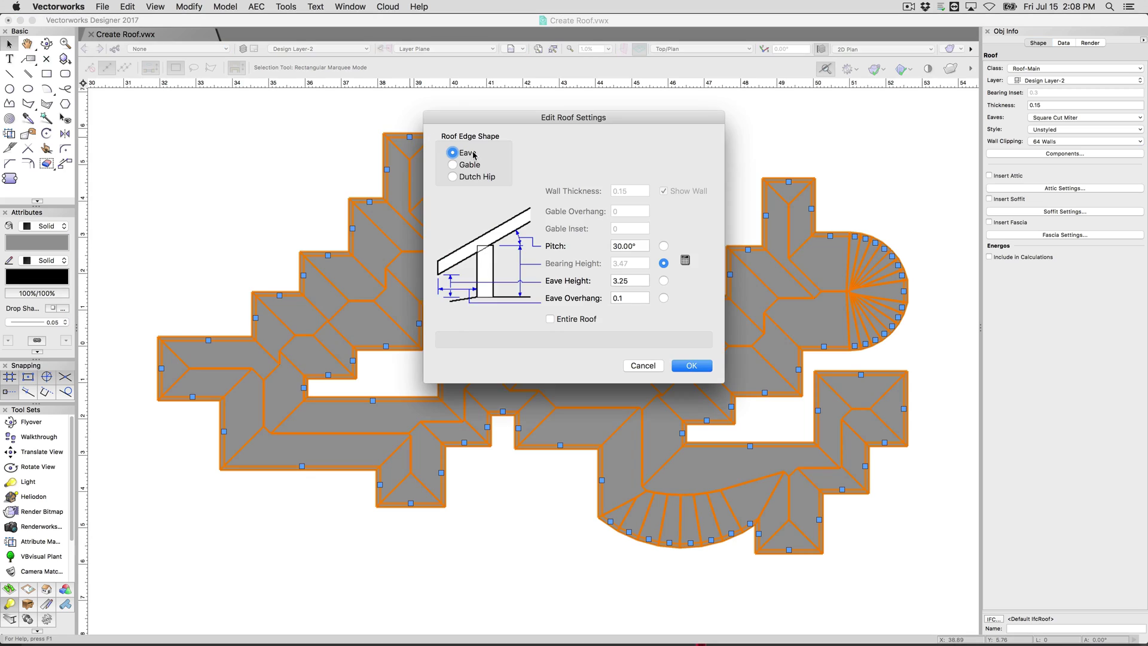
pyautogui.click(457, 164)
pyautogui.click(684, 363)
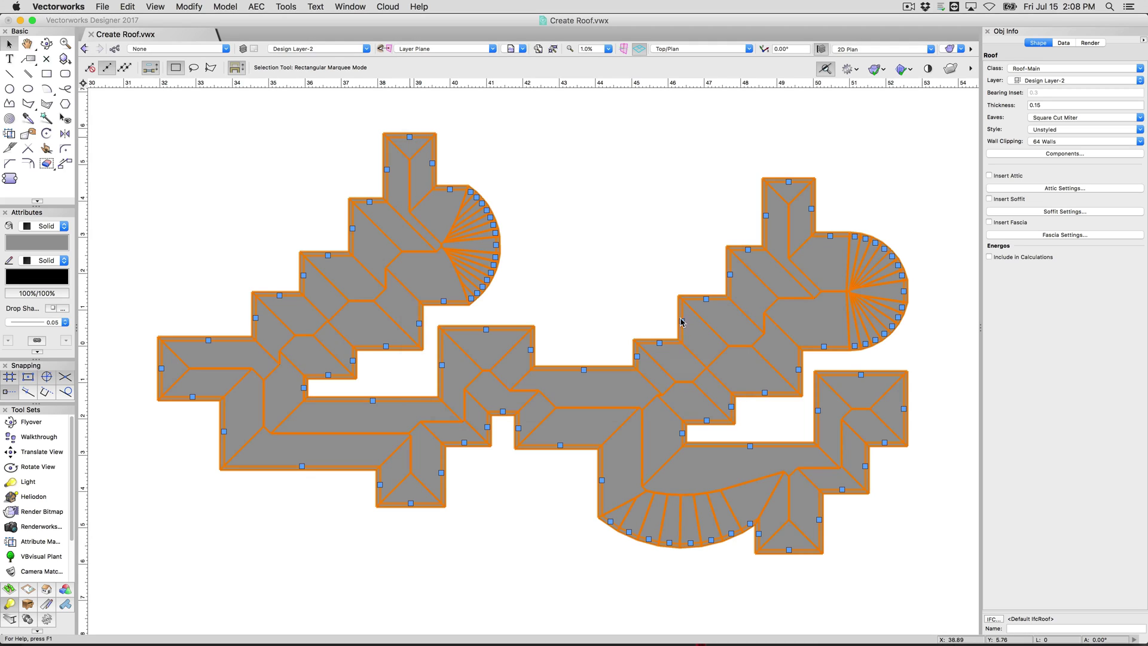
# - Change the upper end edge of the complex roof's narrow right wing to Gable and deselect the roof
pyautogui.doubleClick(790, 186)
pyautogui.click(469, 165)
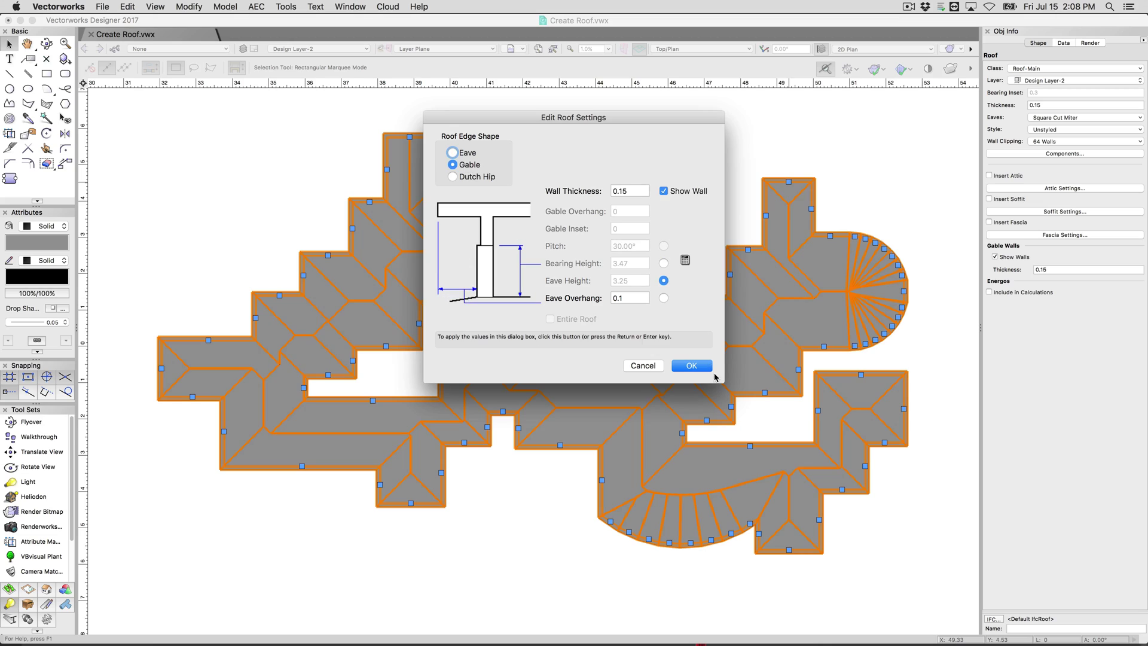
pyautogui.click(691, 367)
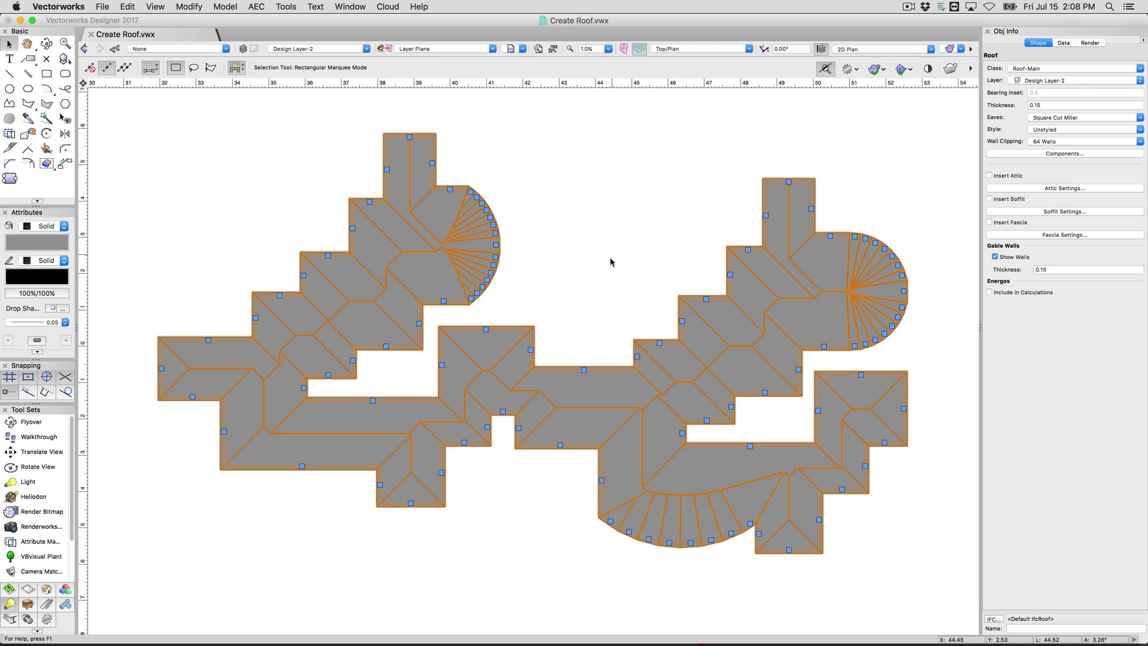
pyautogui.click(568, 290)
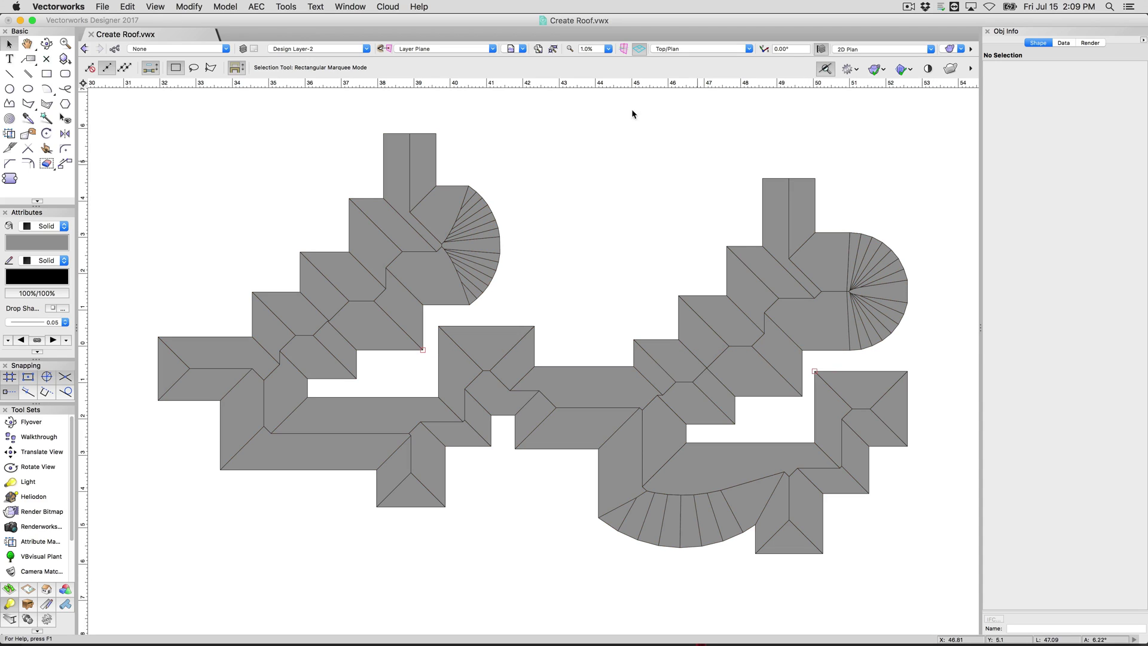
# - Restore saved view 1.5 and render the simple gable-roofed building in OpenGL
pyautogui.click(523, 48)
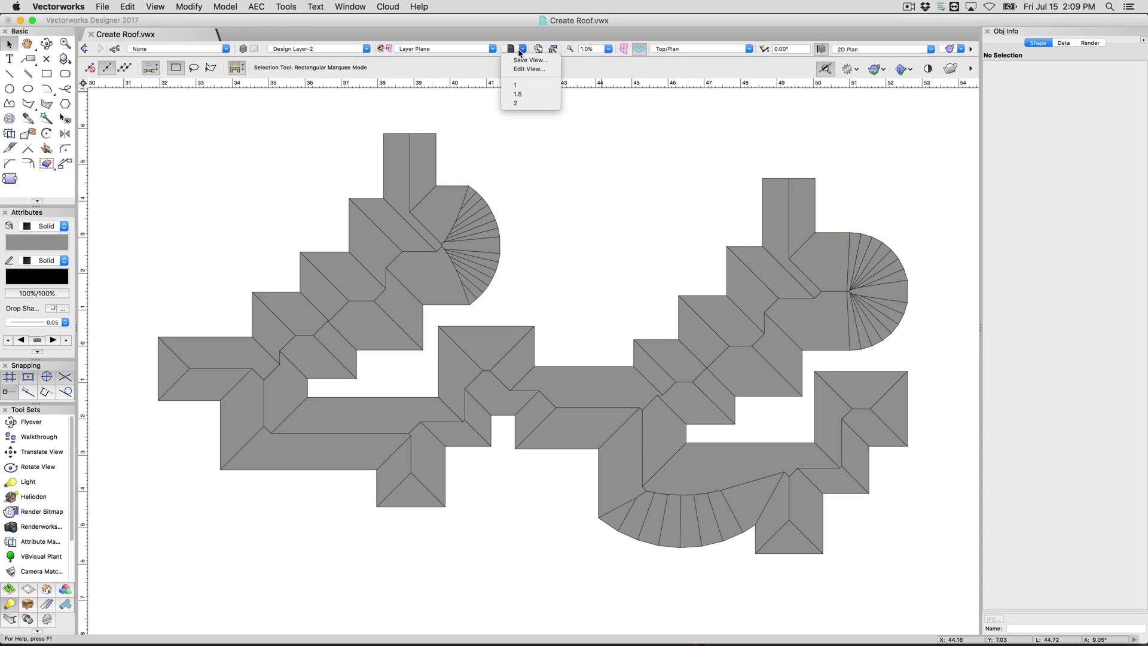
pyautogui.click(525, 95)
pyautogui.press('super+shift+g')
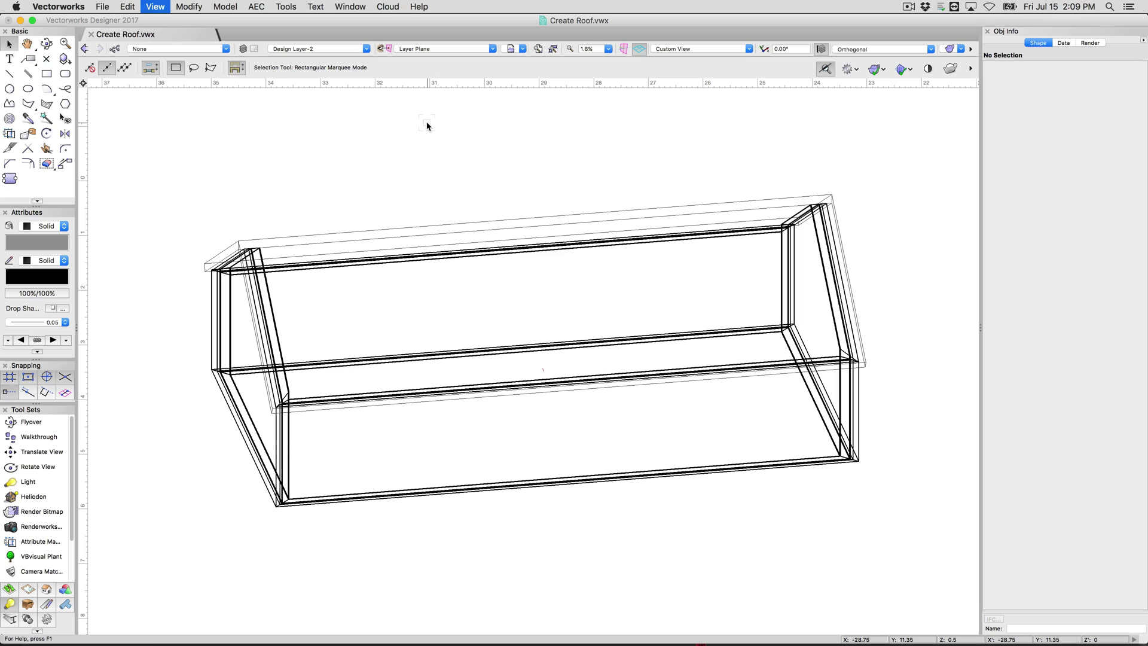
# - Ungroup the simple gable roof into separate roof faces and clear the selection
pyautogui.click(427, 231)
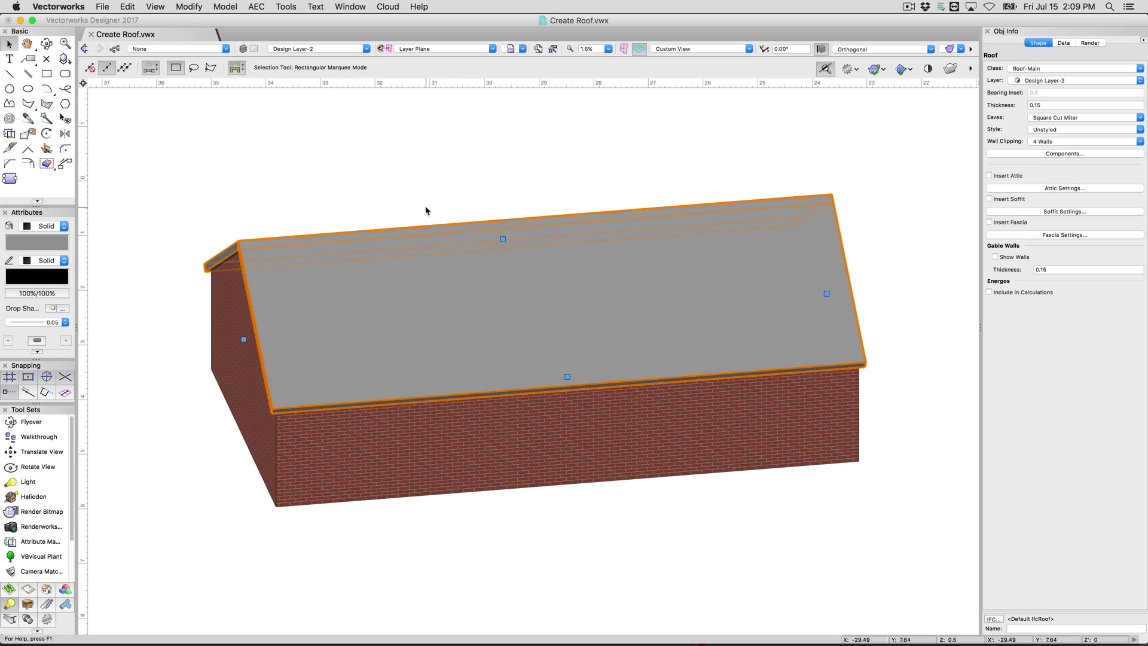
pyautogui.press('super+u')
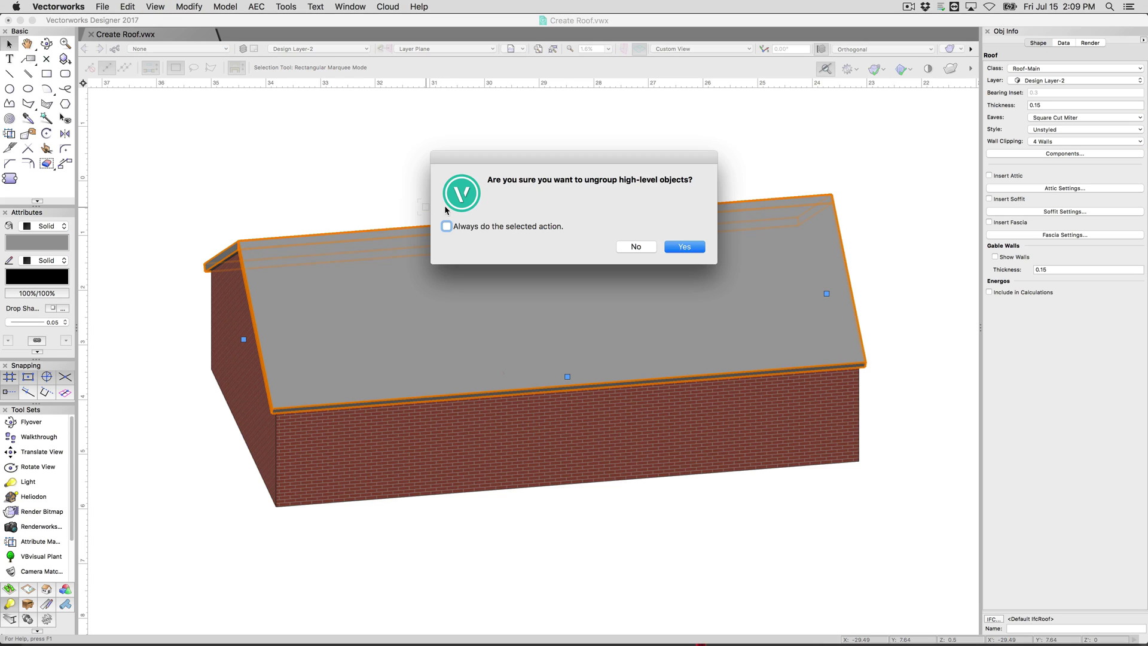
pyautogui.click(685, 246)
pyautogui.click(368, 179)
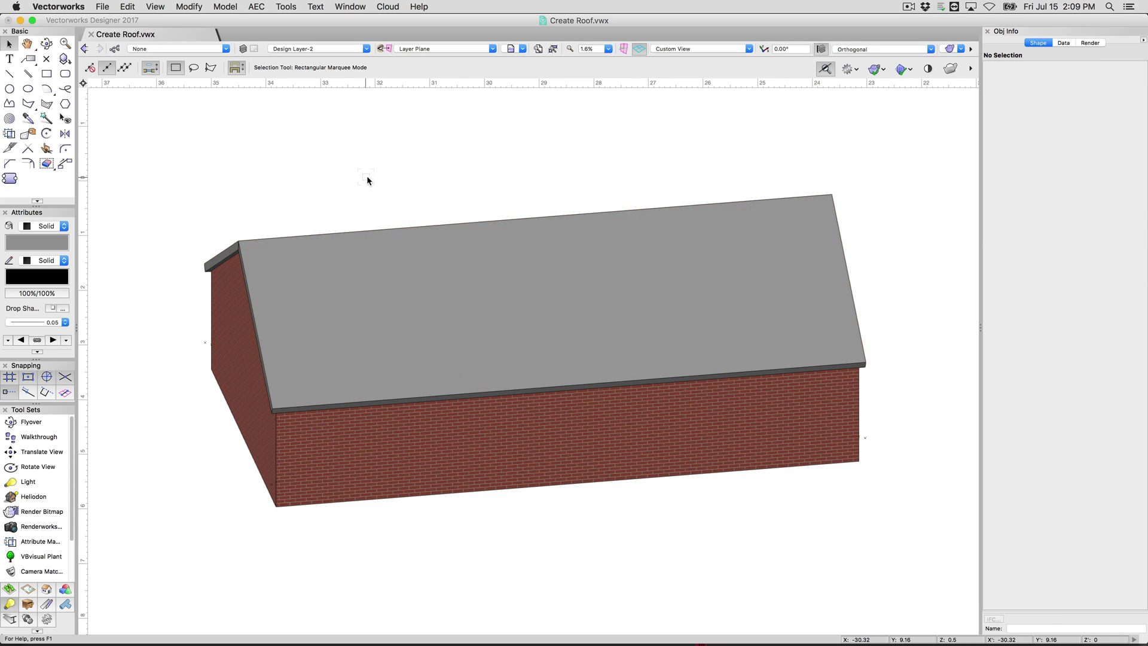
# - Try moving one of the ungrouped roof faces off the walls, undo the move, and deselect the face
pyautogui.click(446, 265)
pyautogui.press('h')
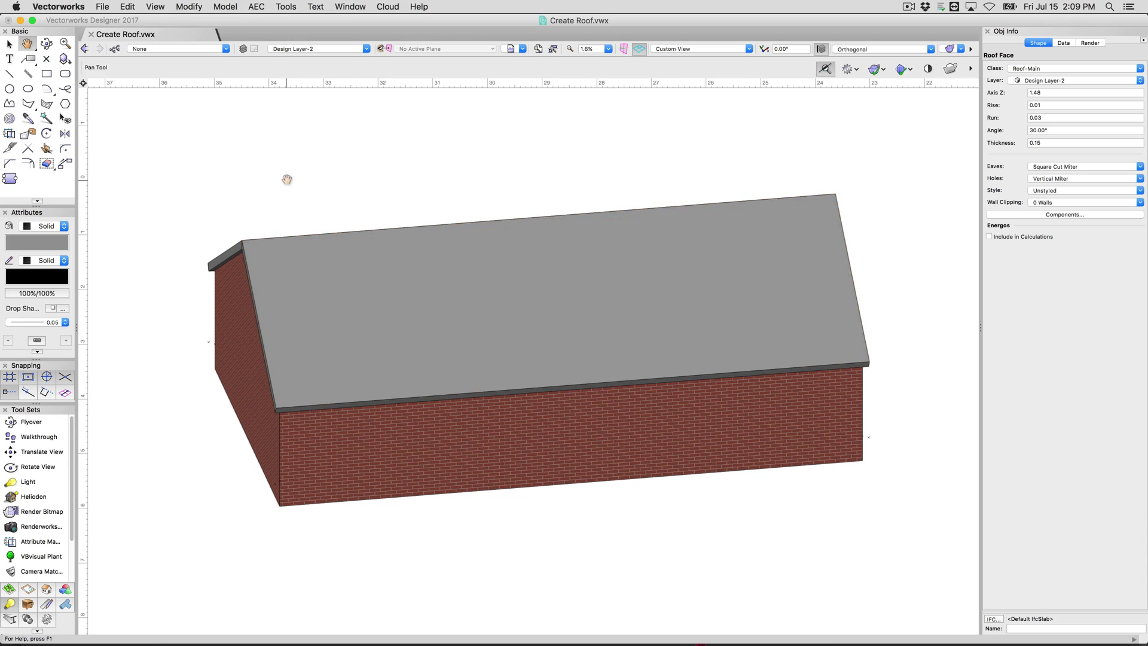
pyautogui.moveTo(287, 179)
pyautogui.mouseDown()
pyautogui.moveTo(271, 182)
pyautogui.moveTo(303, 187)
pyautogui.mouseUp()
pyautogui.hotkey('shift', 'c')
pyautogui.press('x')
pyautogui.moveTo(468, 307); pyautogui.dragTo(266, 313)
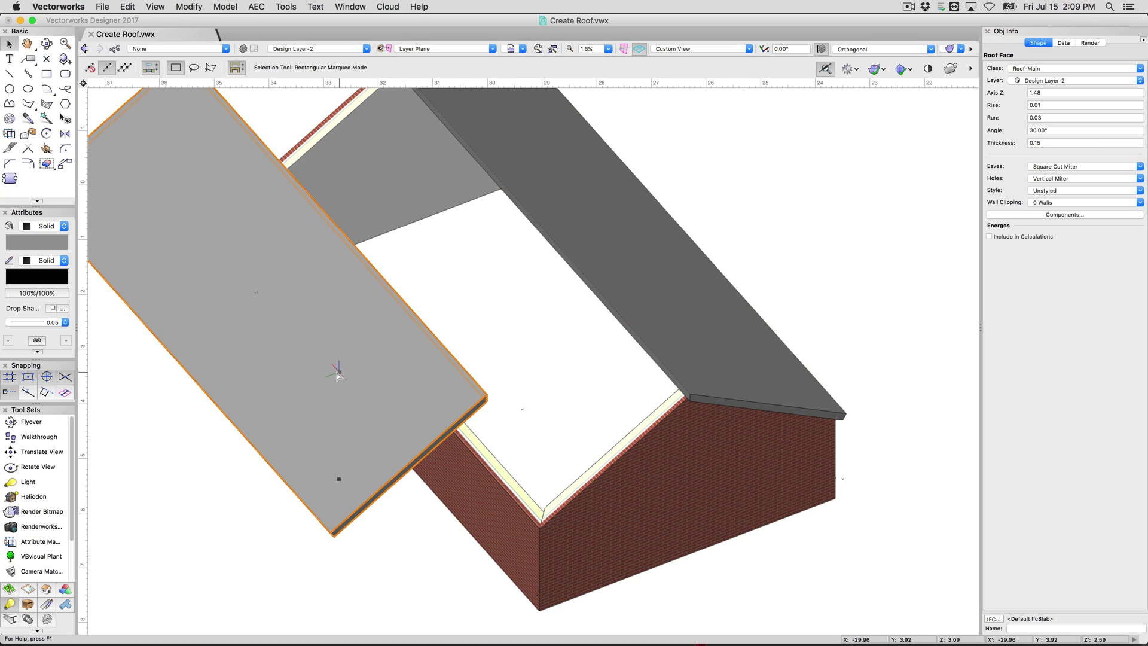
pyautogui.press('super+z')
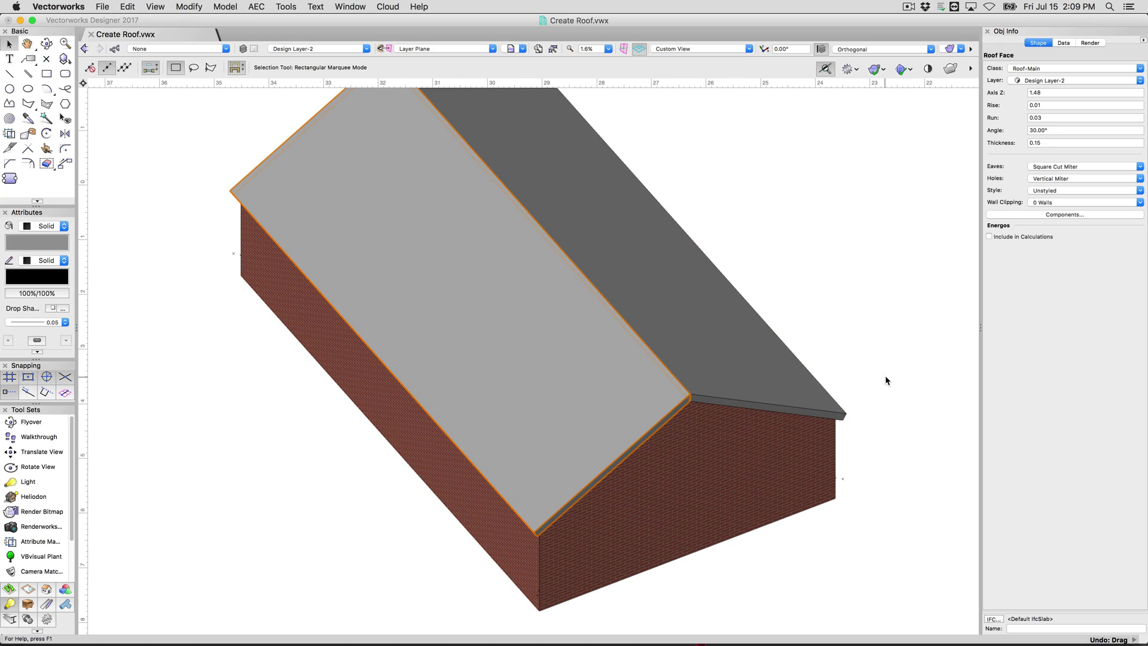
pyautogui.hotkey('shift', 'c')
pyautogui.moveTo(892, 371); pyautogui.dragTo(867, 376)
pyautogui.press('x')
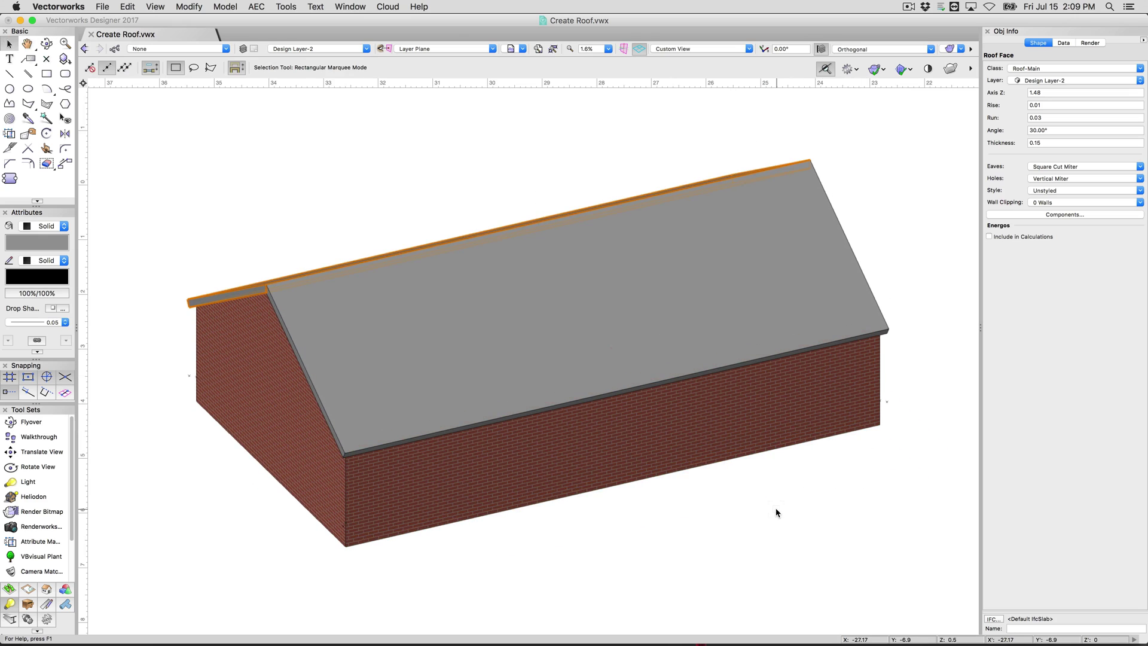
pyautogui.click(776, 513)
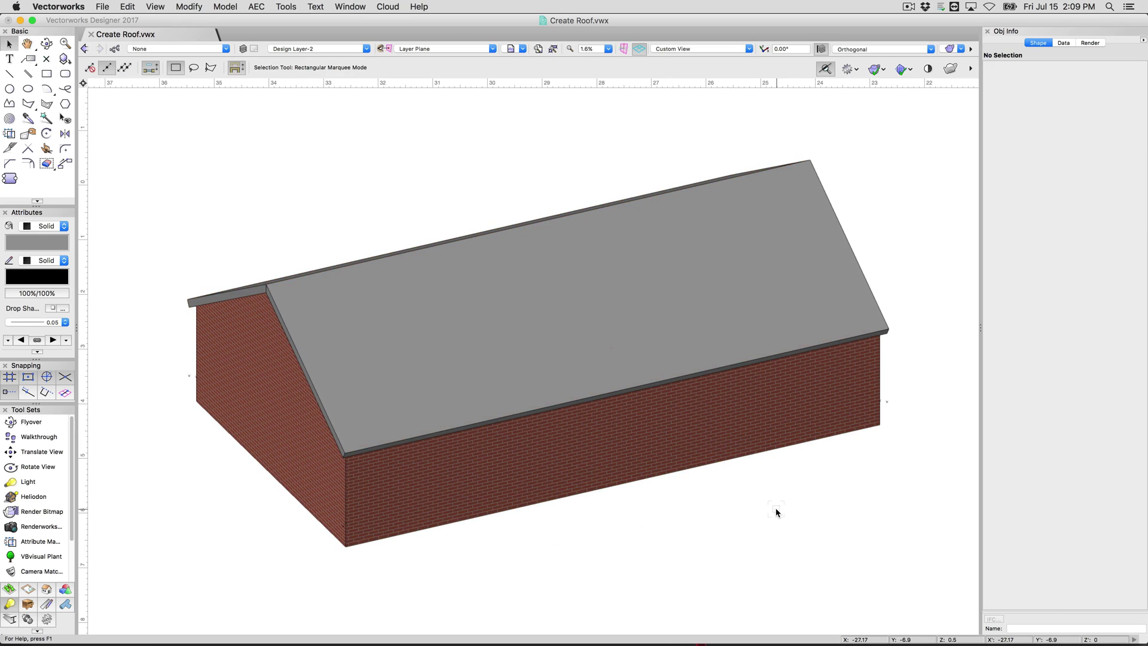